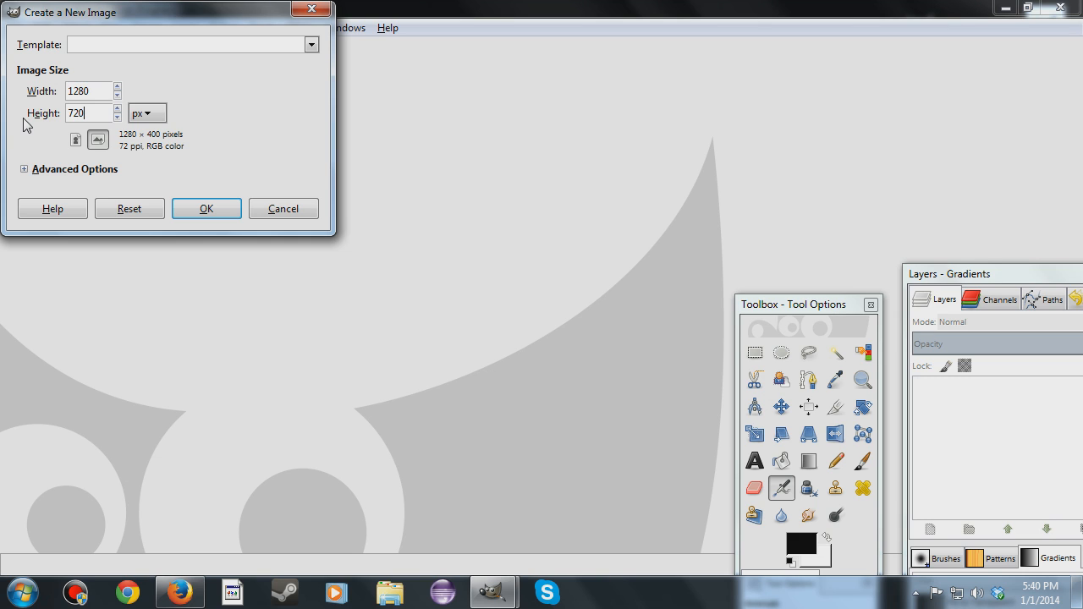
Create a 1280 × 720 px image and add the GIMP logo file from the desktop as a new layer.
click(203, 209)
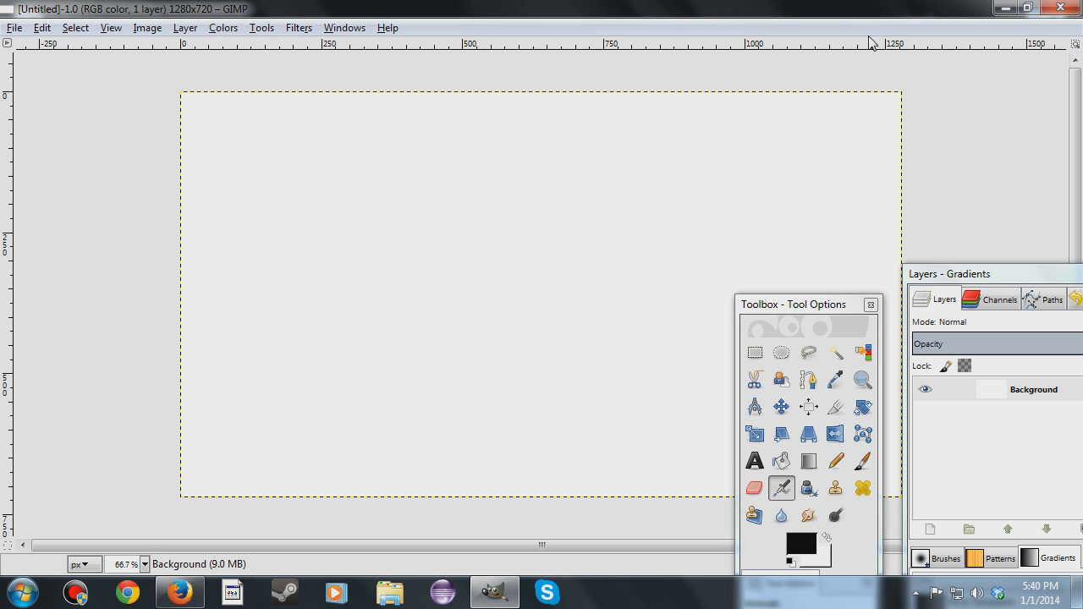
drag(854, 16, 1, 73)
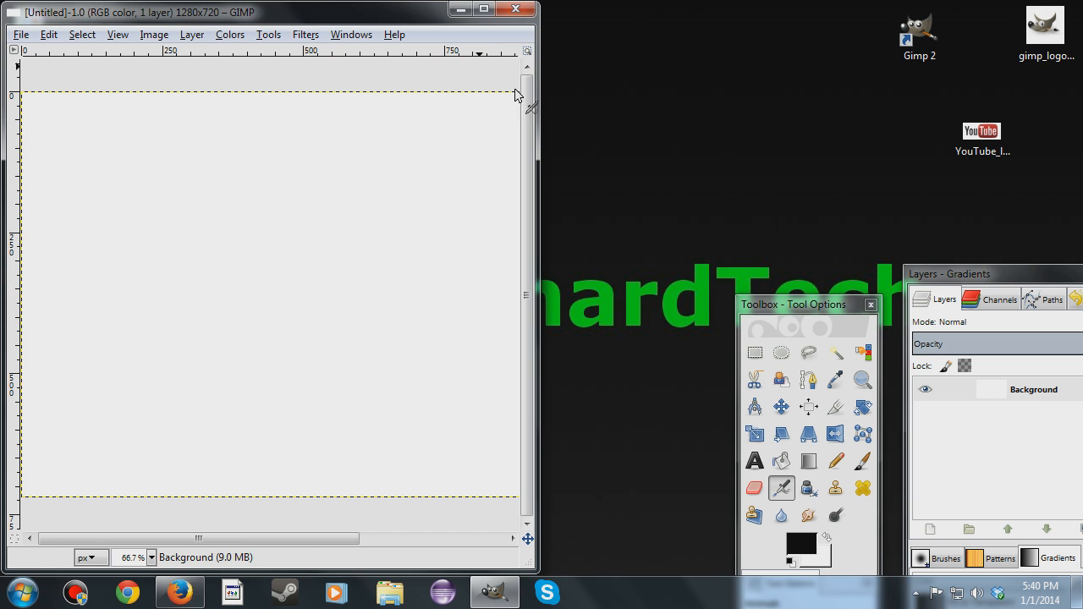
drag(539, 230, 648, 232)
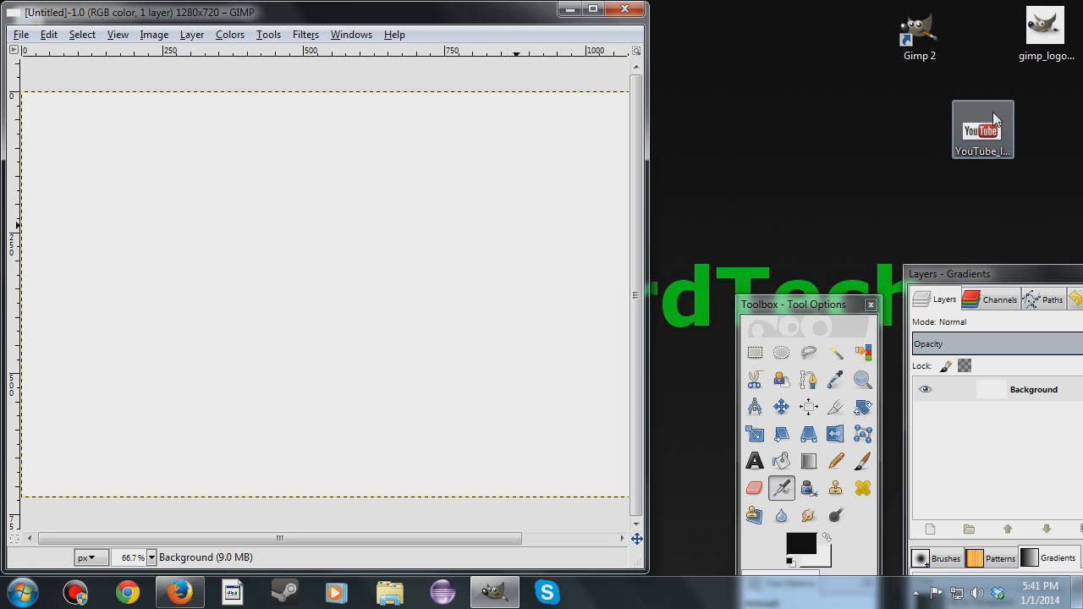
drag(1029, 51, 146, 317)
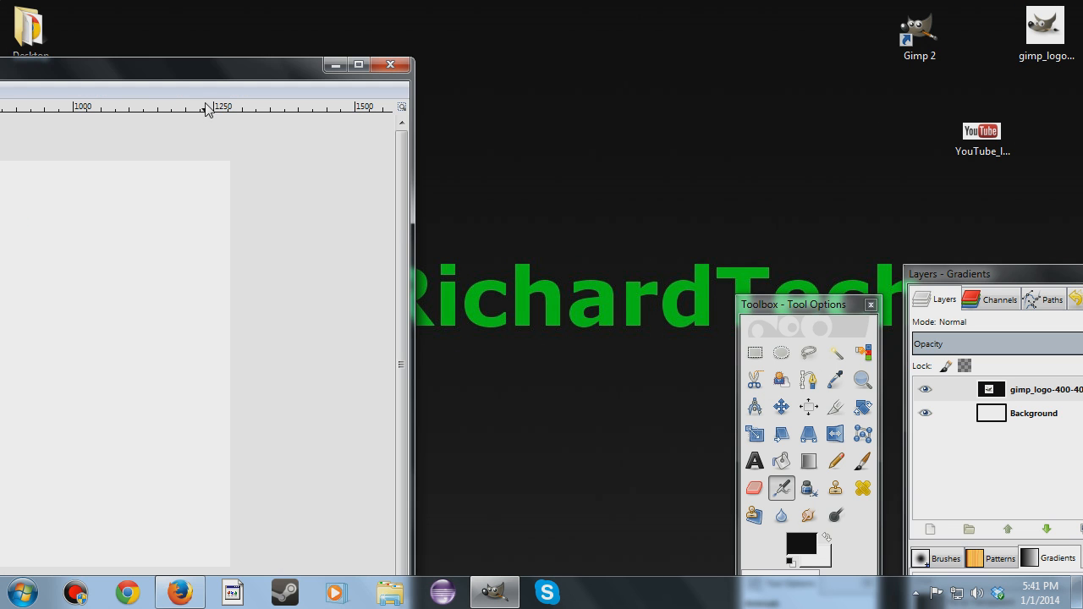
Add the YouTube logo file from the desktop to the image as another layer.
drag(206, 66, 606, 1)
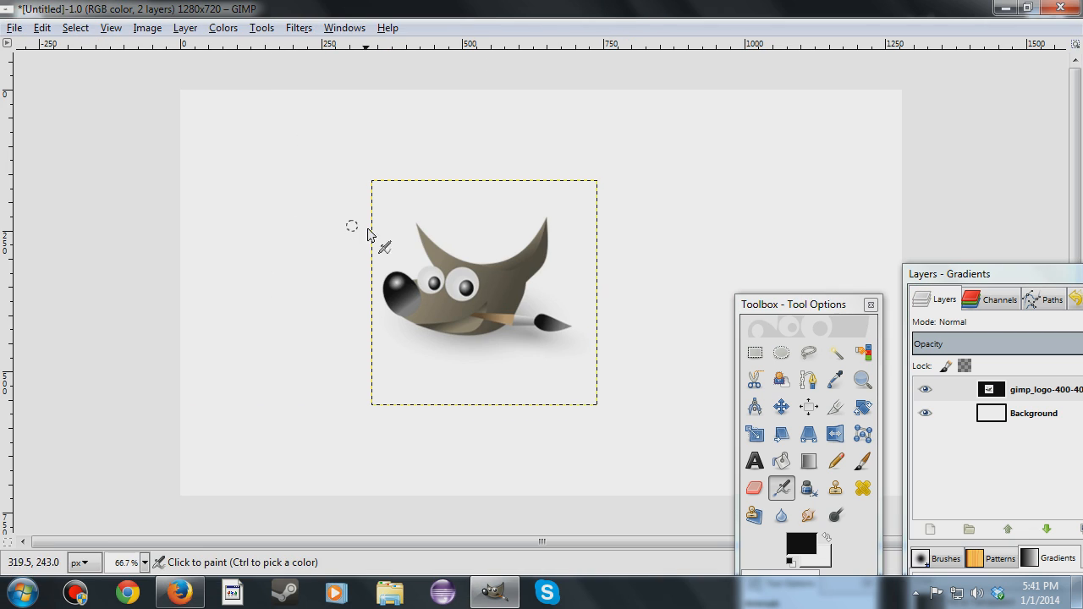
drag(808, 23, 440, 63)
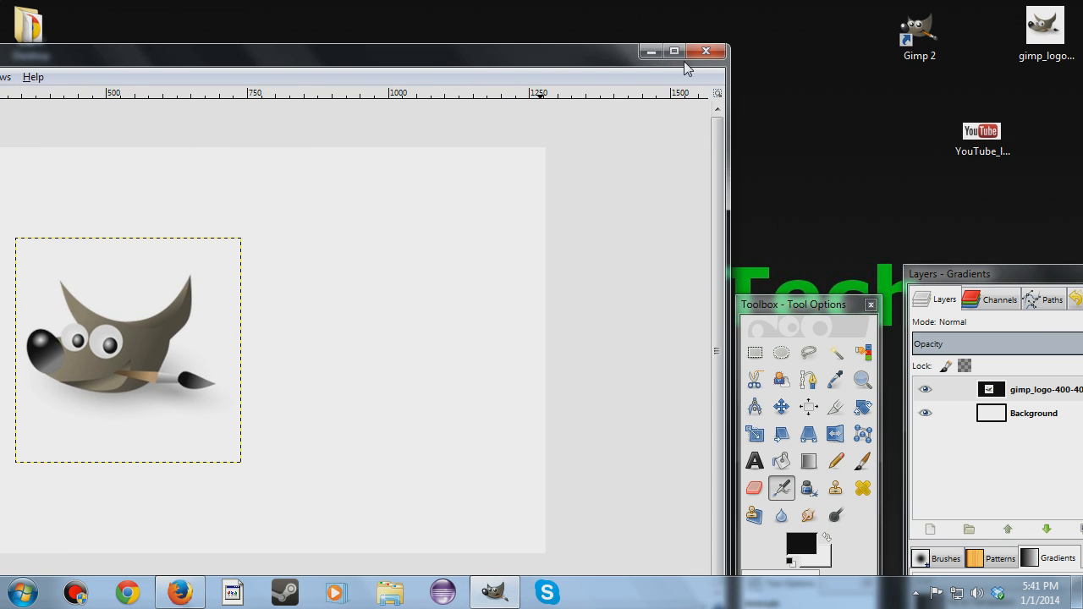
drag(431, 230, 435, 230)
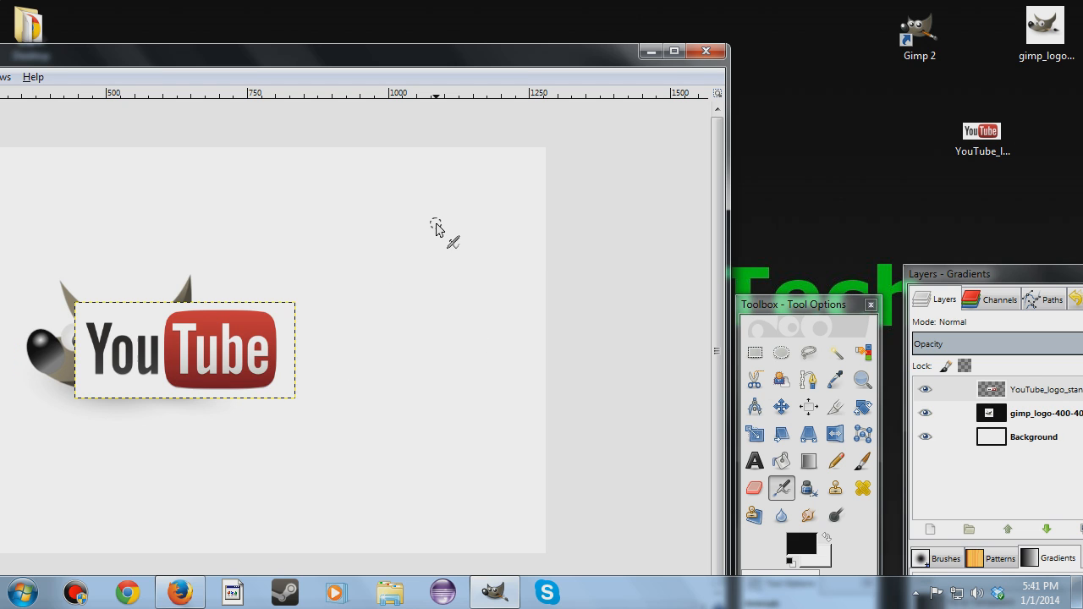
Add an alpha channel to the GIMP logo layer.
click(1020, 414)
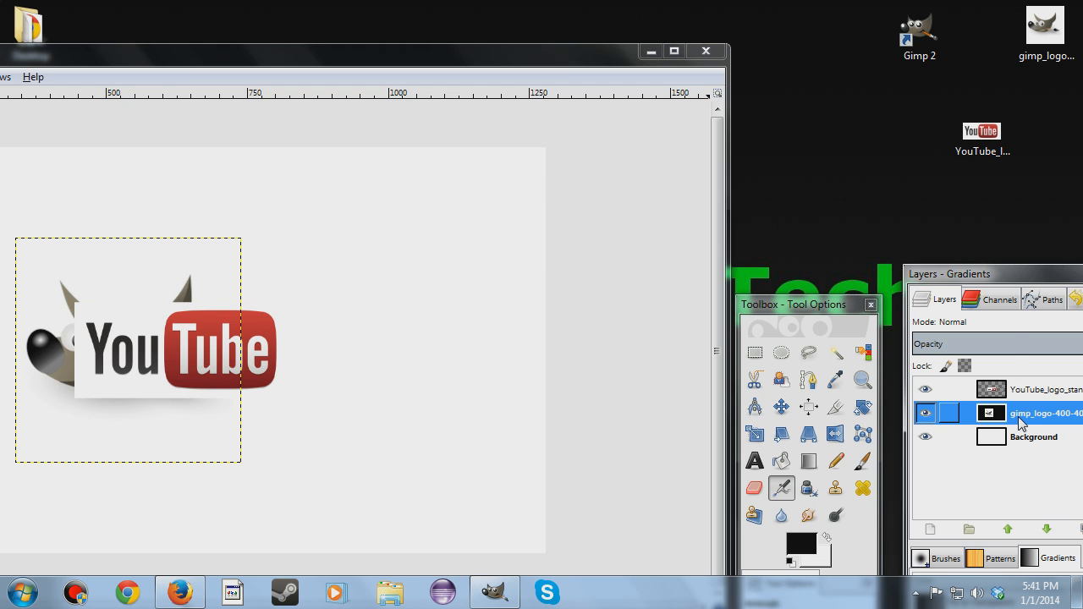
right_click(1018, 421)
click(947, 380)
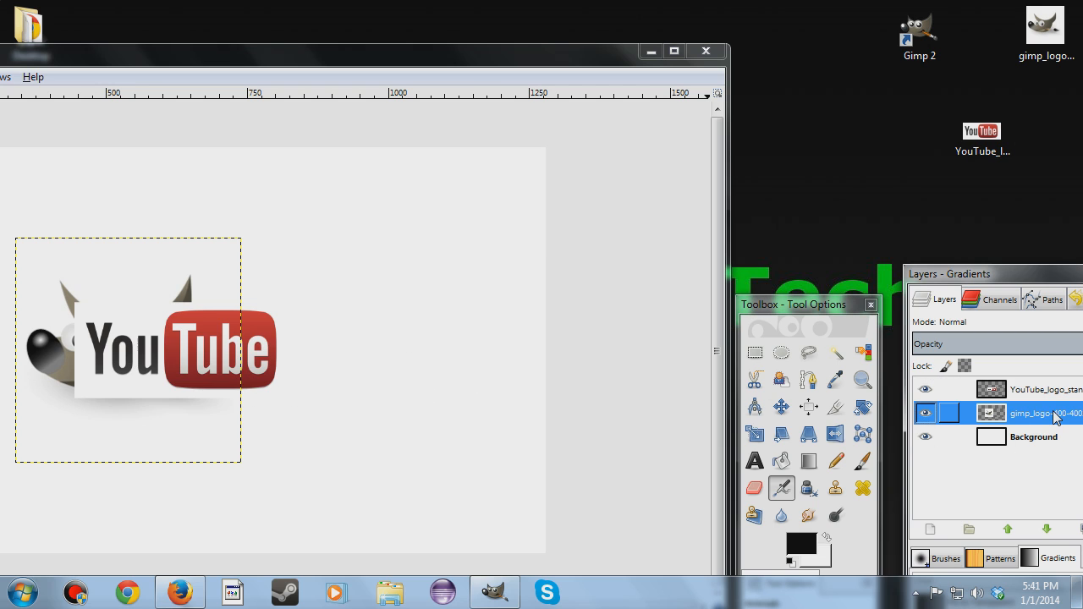
Expand the YouTube logo layer and the GIMP logo layer to the image size.
click(946, 387)
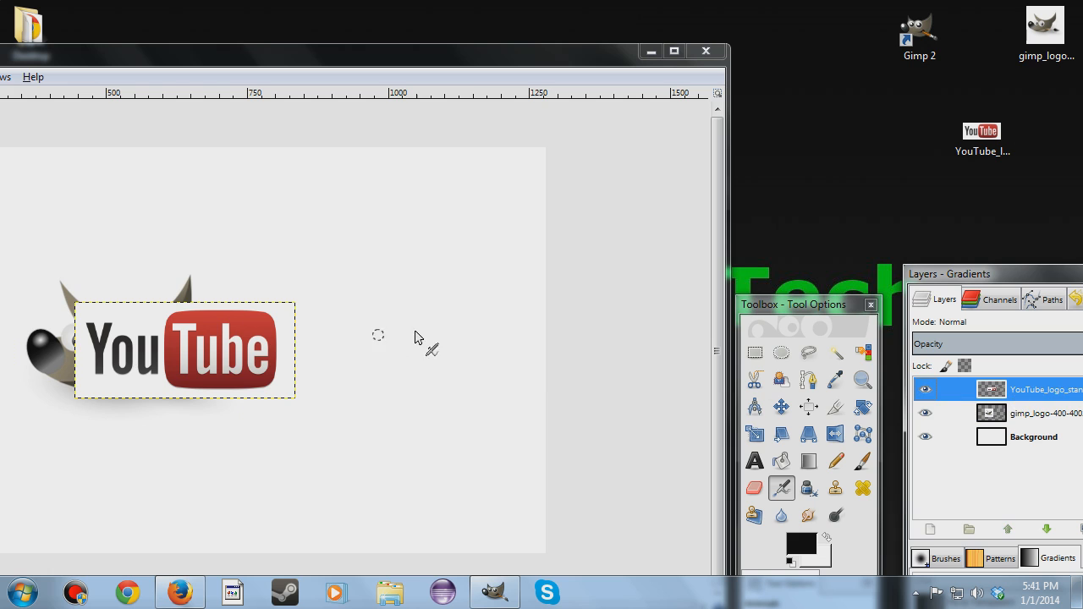
right_click(917, 381)
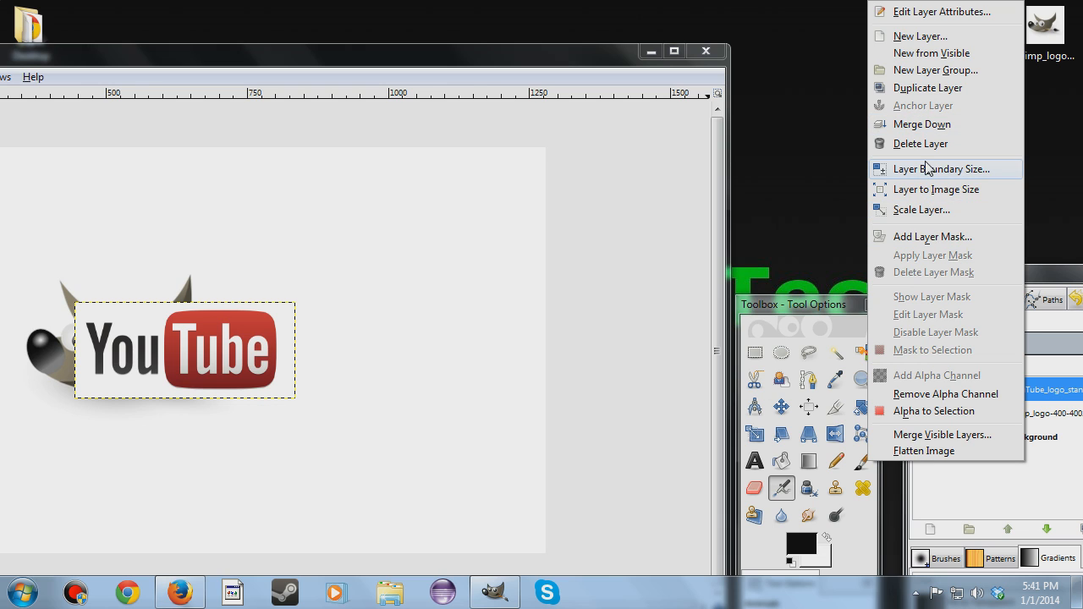
click(929, 195)
click(913, 412)
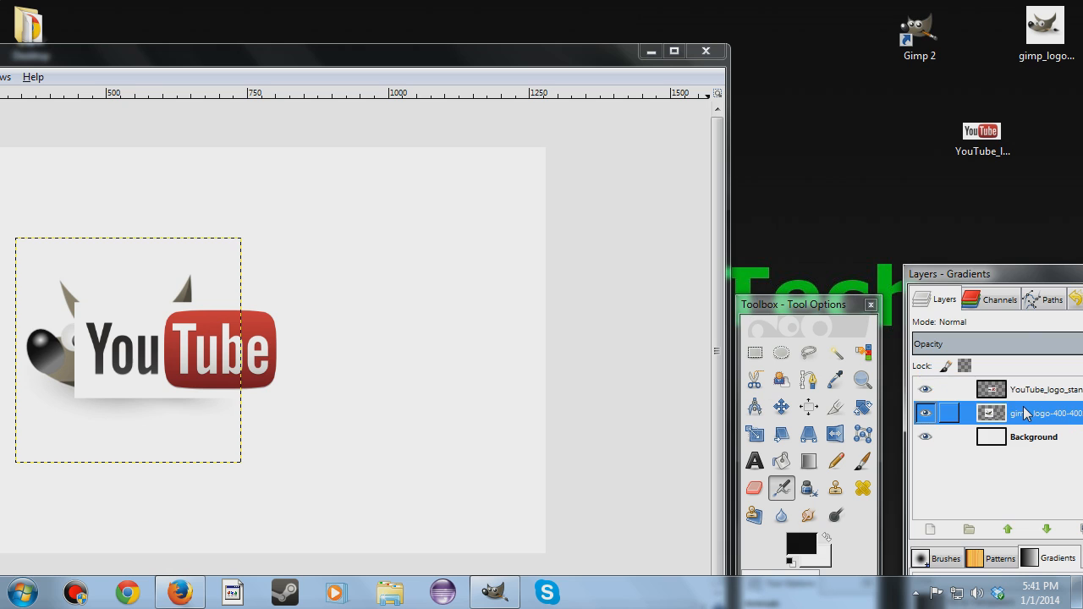
right_click(914, 412)
click(931, 189)
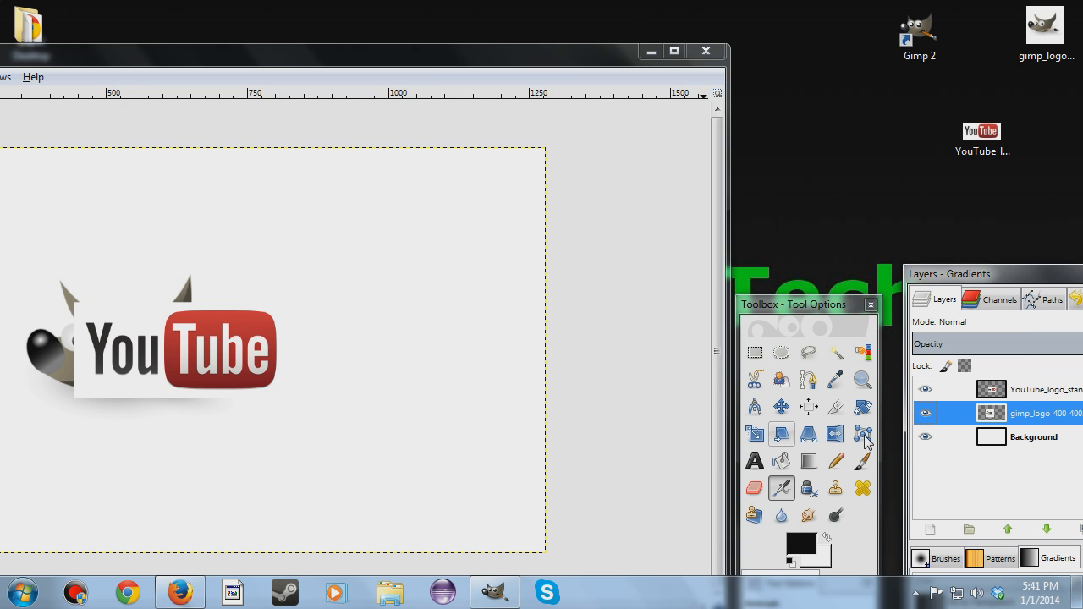
Move the YouTube logo to the lower-right area of the canvas and the GIMP logo to the lower-left area.
click(781, 407)
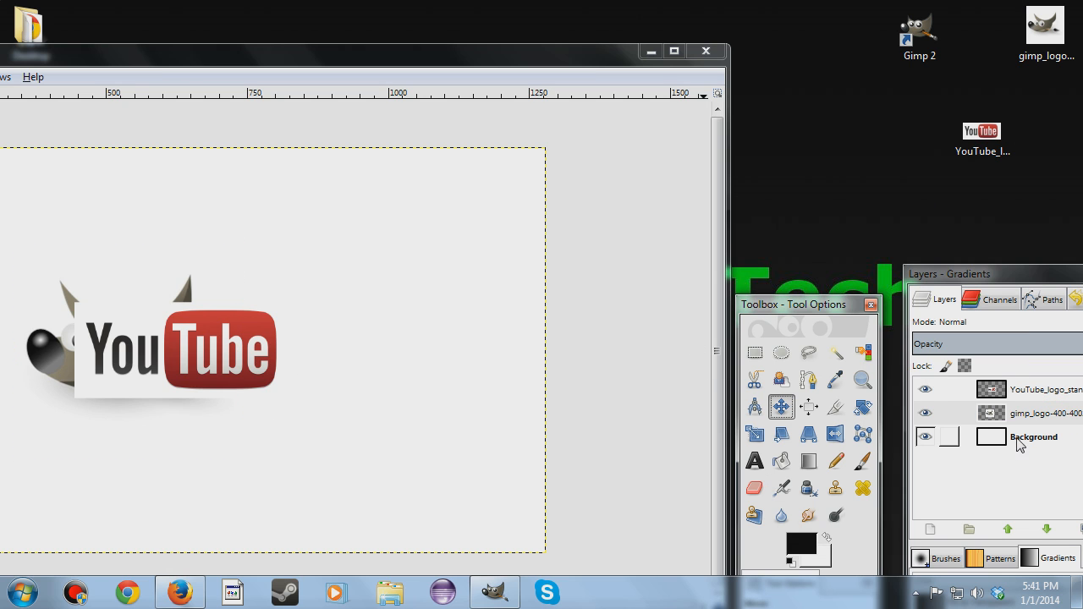
click(1015, 389)
drag(191, 351, 415, 470)
click(674, 51)
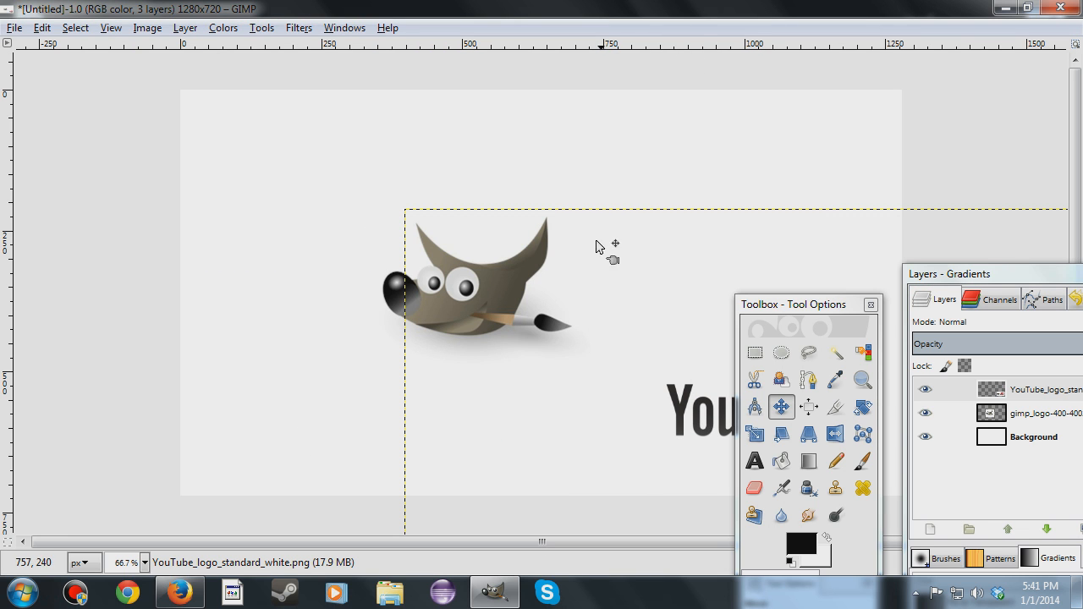
click(1034, 413)
drag(428, 288, 321, 401)
Fit the repositioned GIMP logo and YouTube logo layers back to the image size.
click(856, 381)
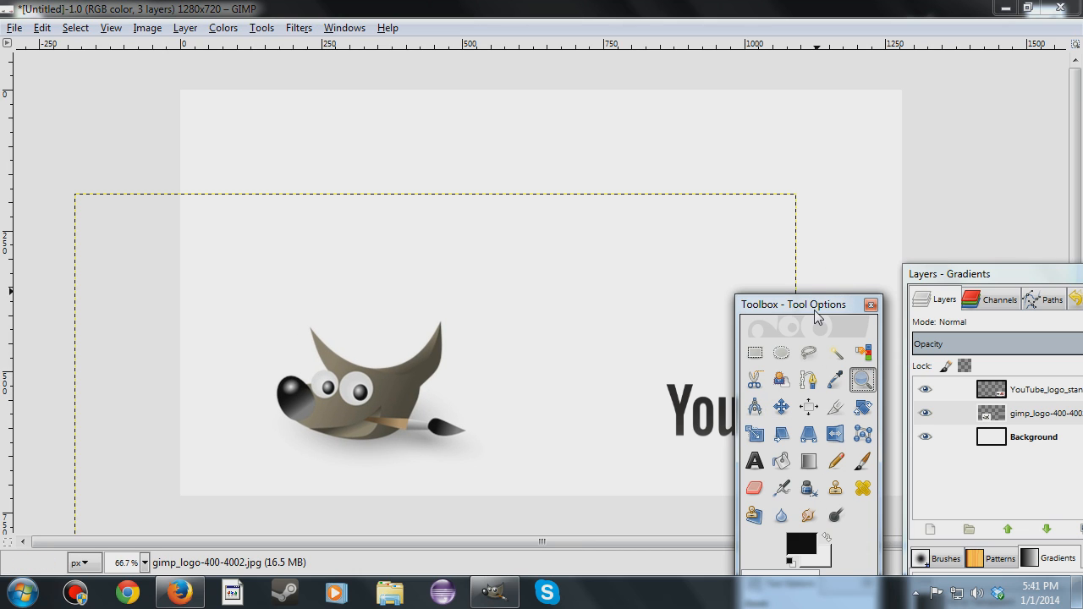
drag(816, 311, 850, 93)
click(825, 446)
click(517, 381)
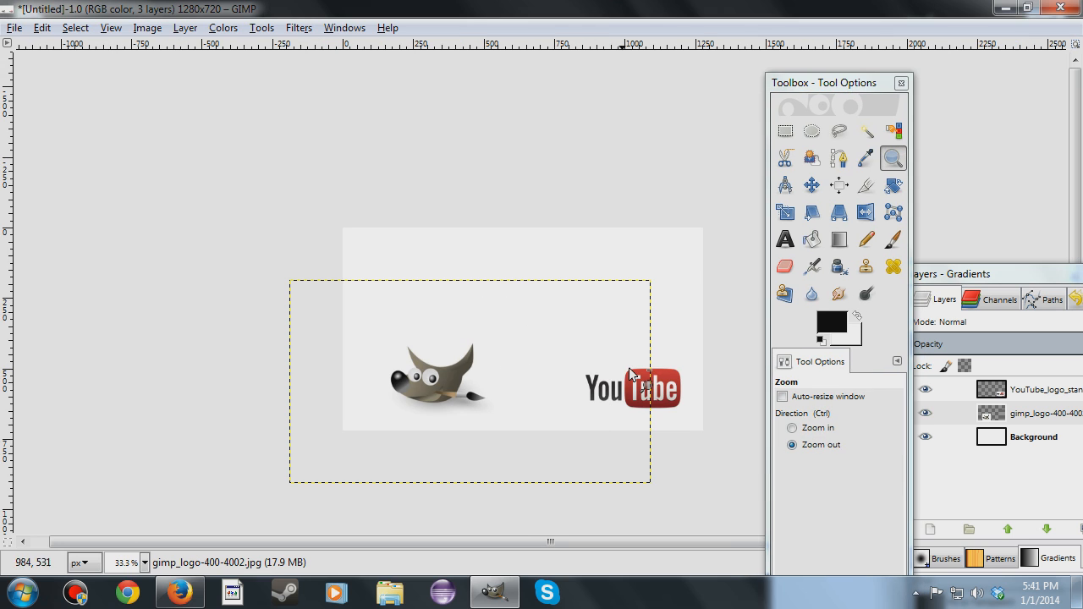
right_click(1029, 414)
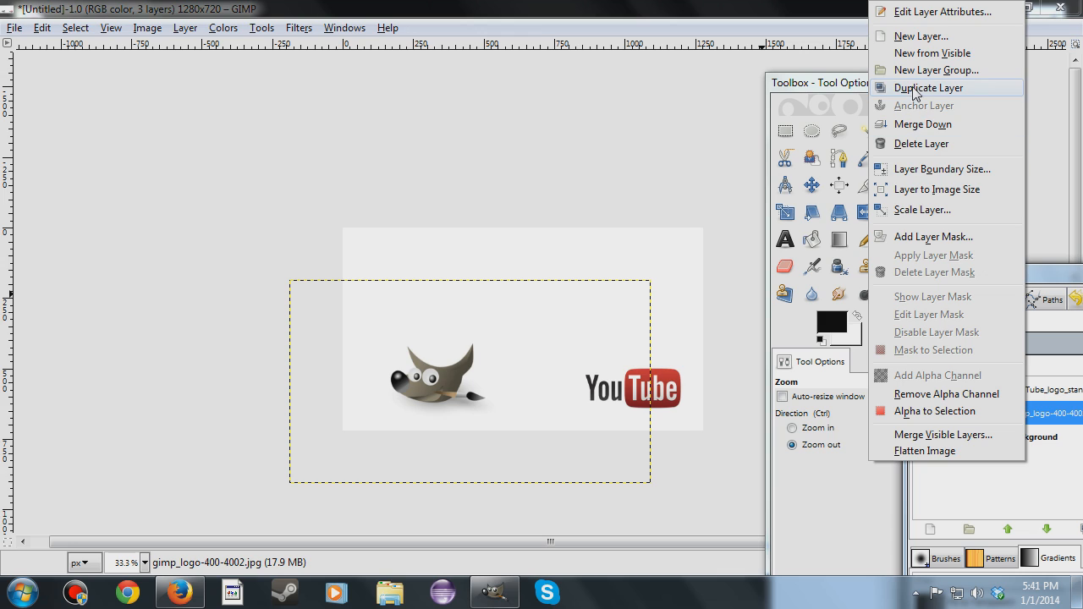
click(956, 193)
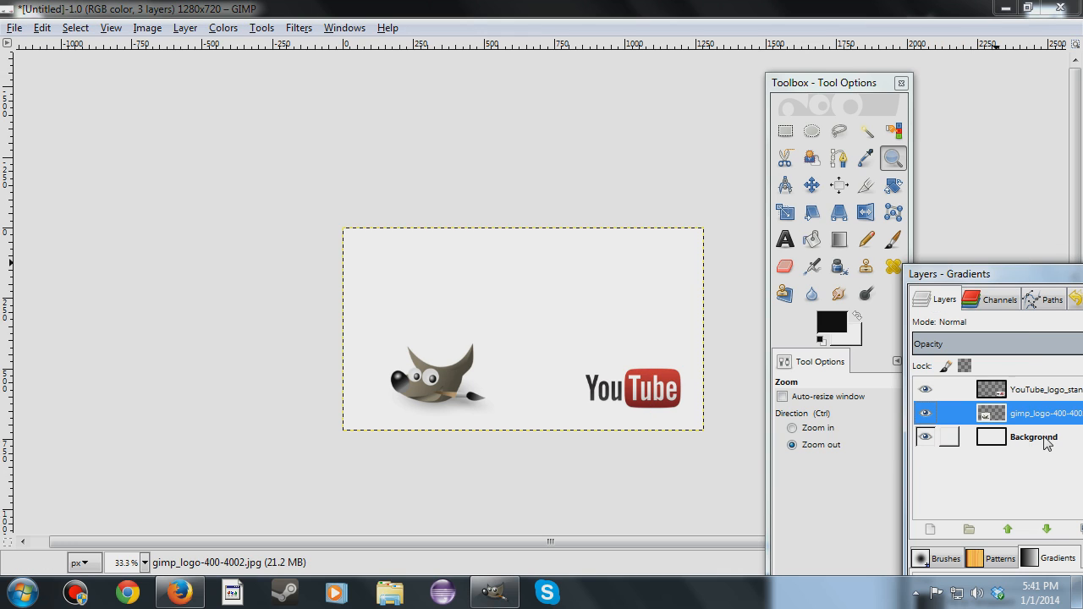
right_click(1035, 389)
click(934, 193)
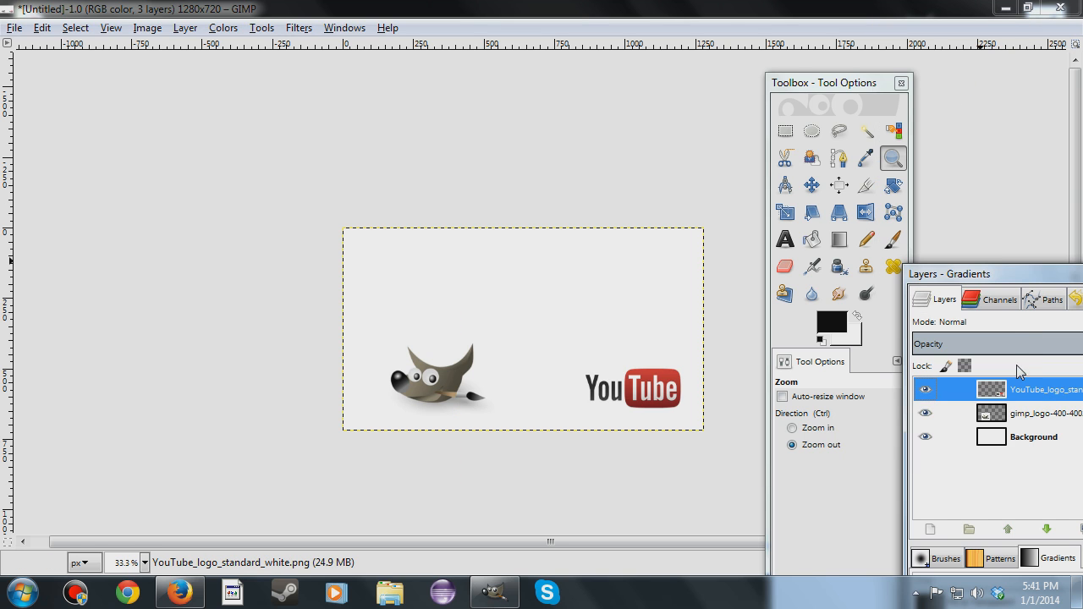
Merge the YouTube logo layer down onto the GIMP logo layer, and merge the result into the Background layer.
right_click(1018, 391)
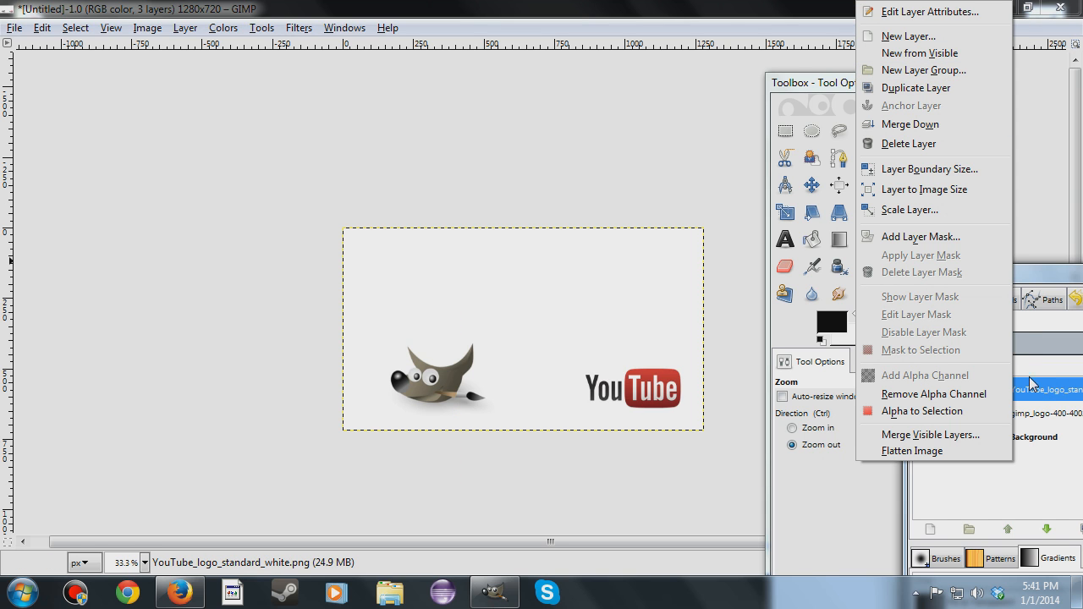
click(1047, 465)
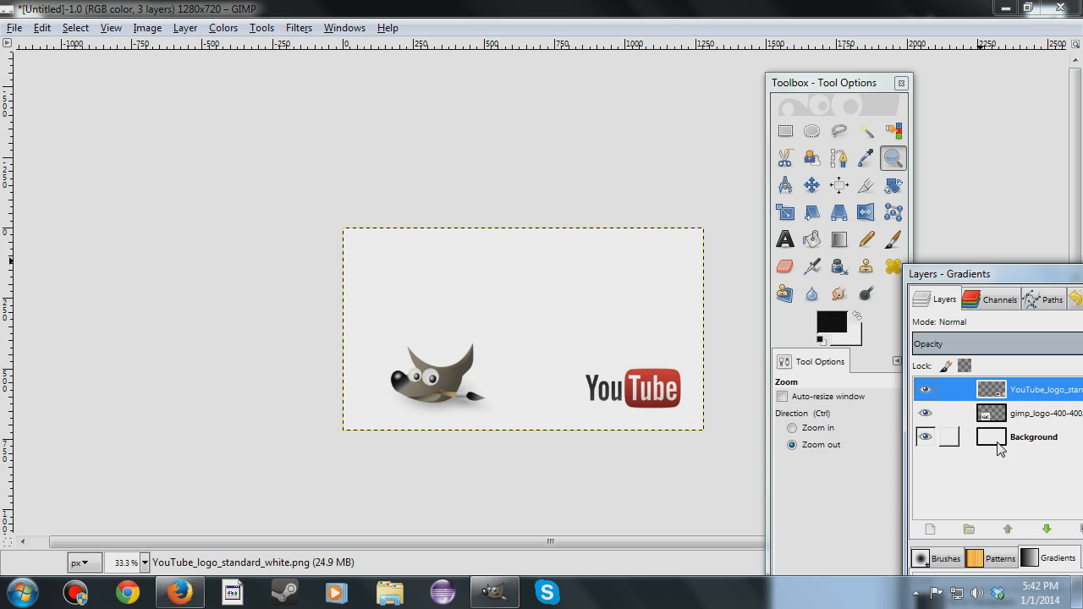
right_click(1031, 388)
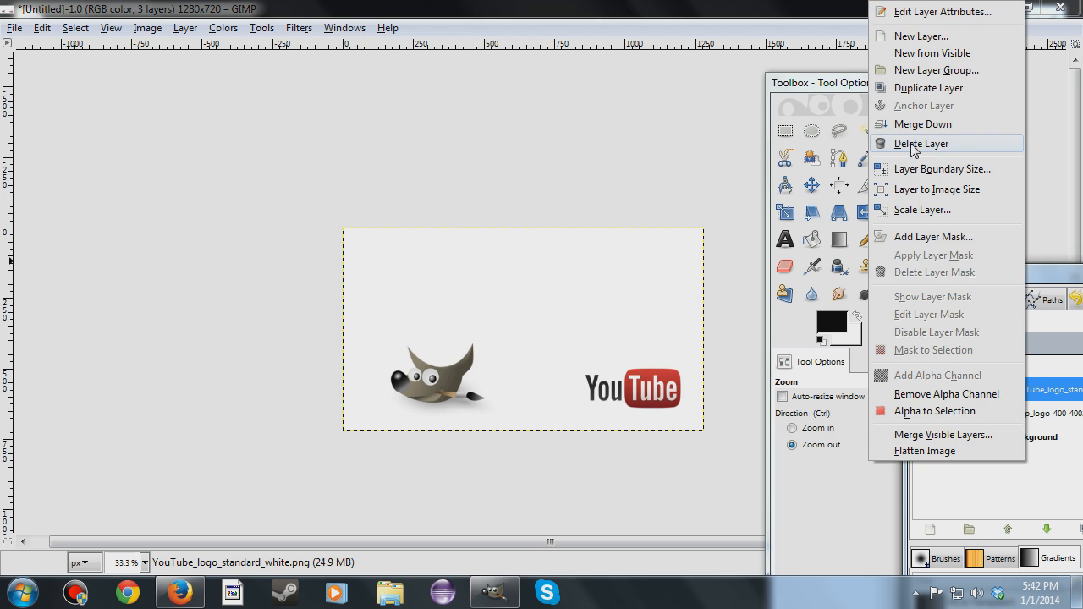
click(923, 123)
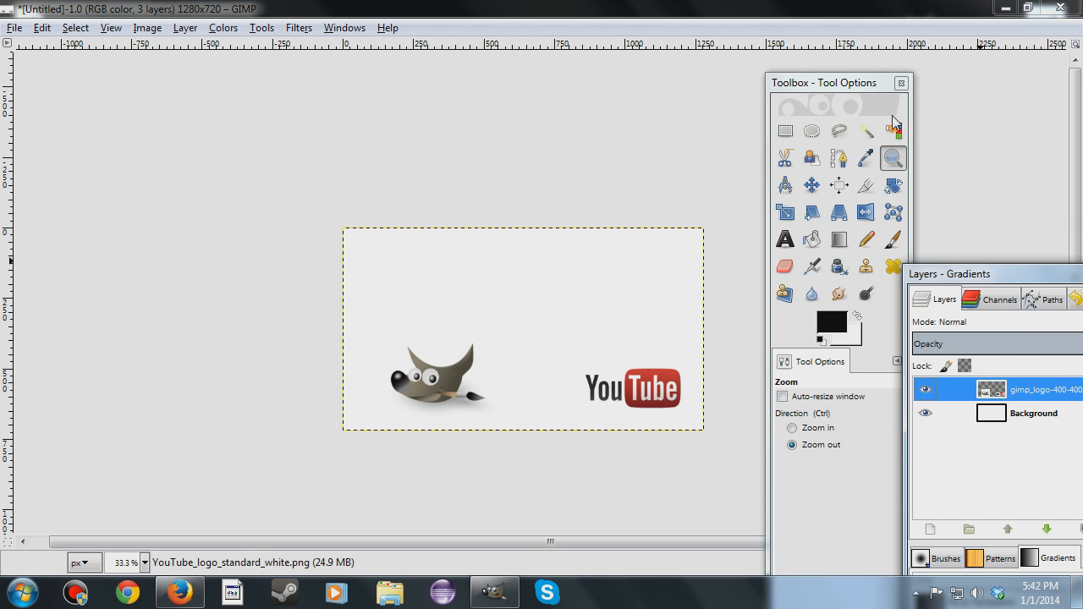
right_click(1041, 391)
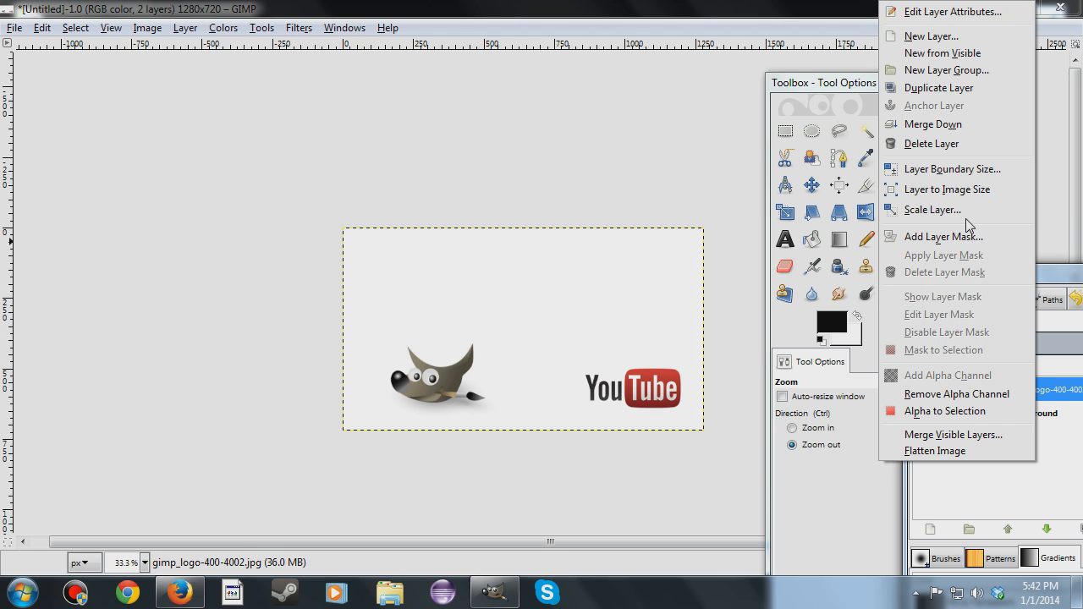
click(927, 124)
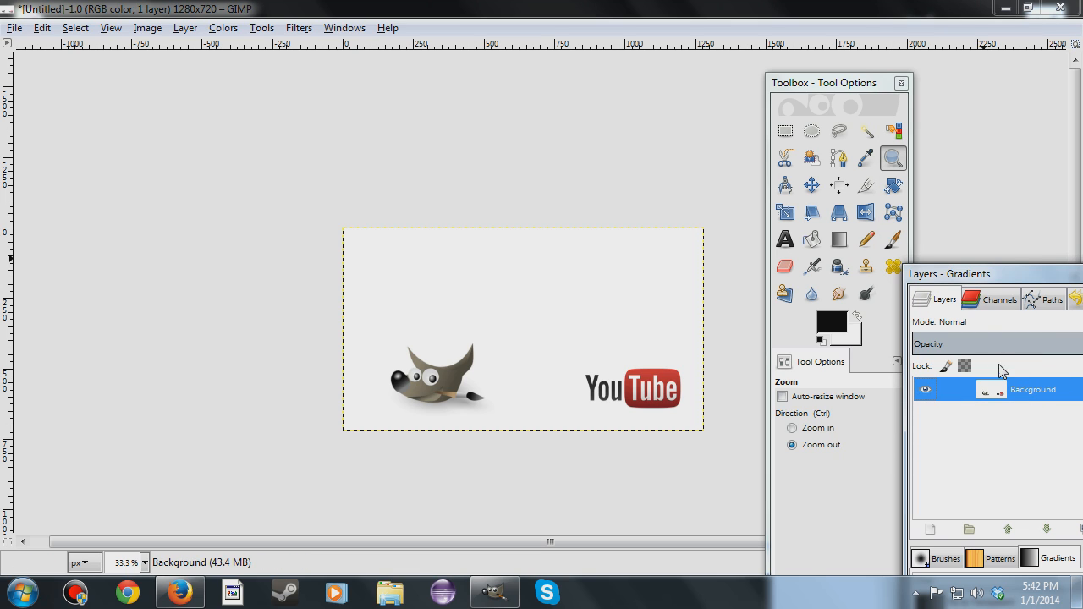
Draw a text box across the full canvas width above the logos, about 312 px high.
drag(832, 84, 156, 132)
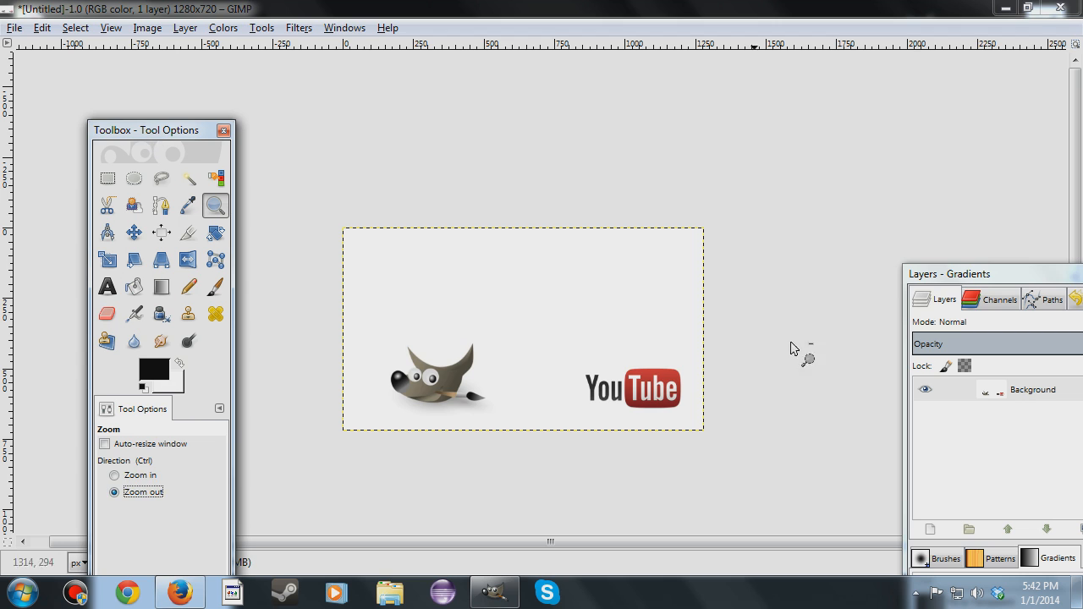
drag(958, 282, 815, 83)
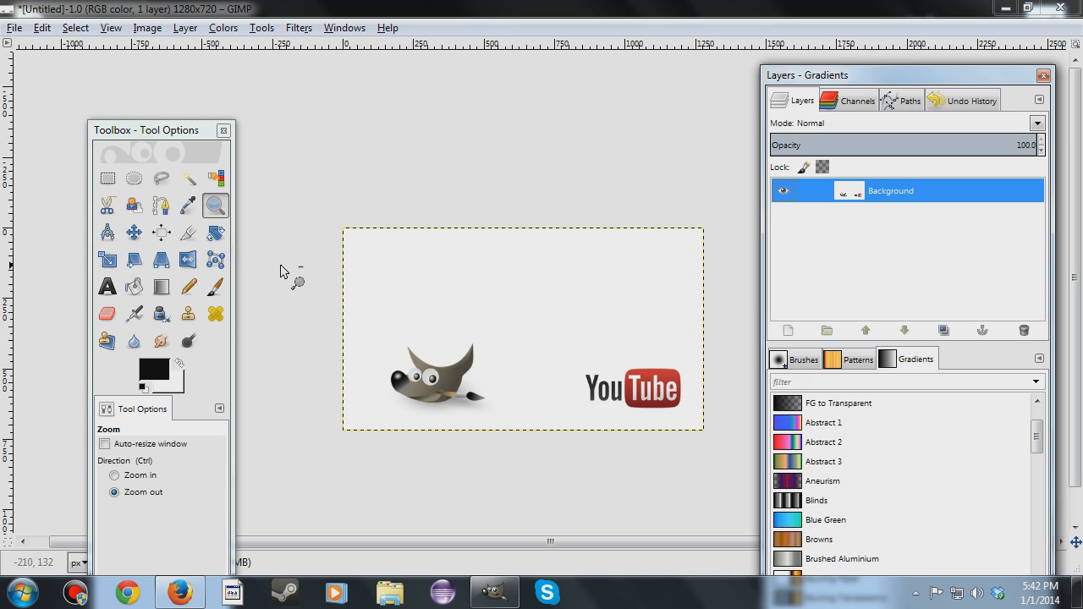
click(107, 286)
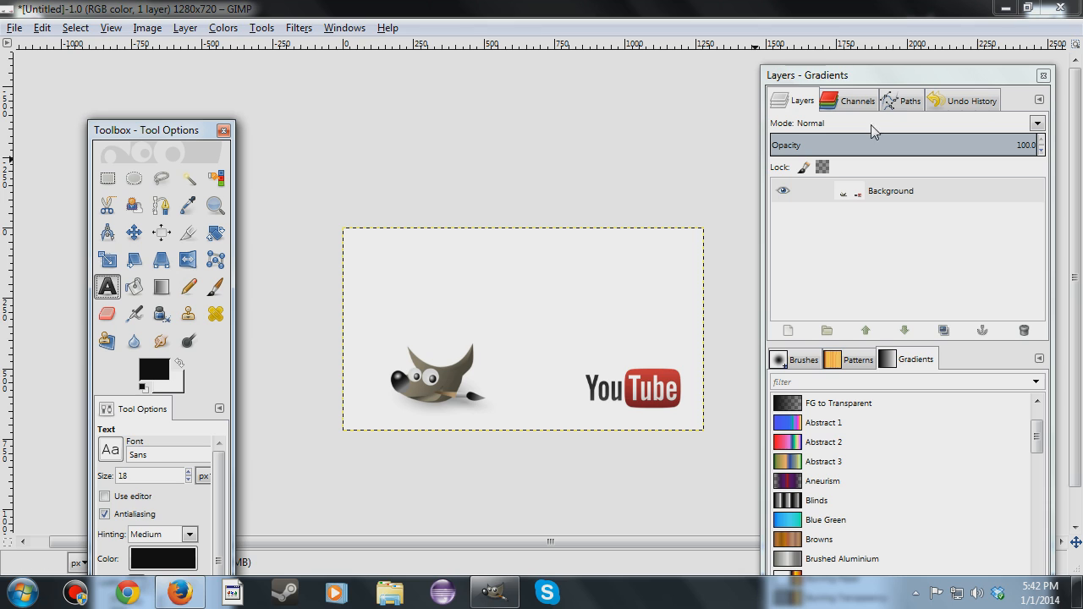
drag(347, 242, 695, 329)
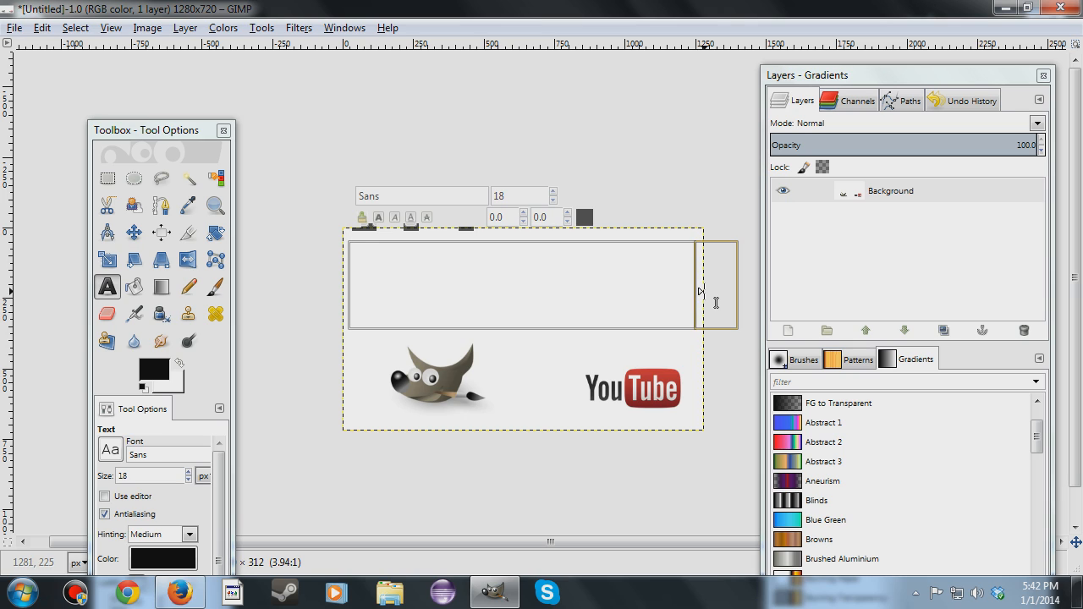
drag(704, 295, 711, 291)
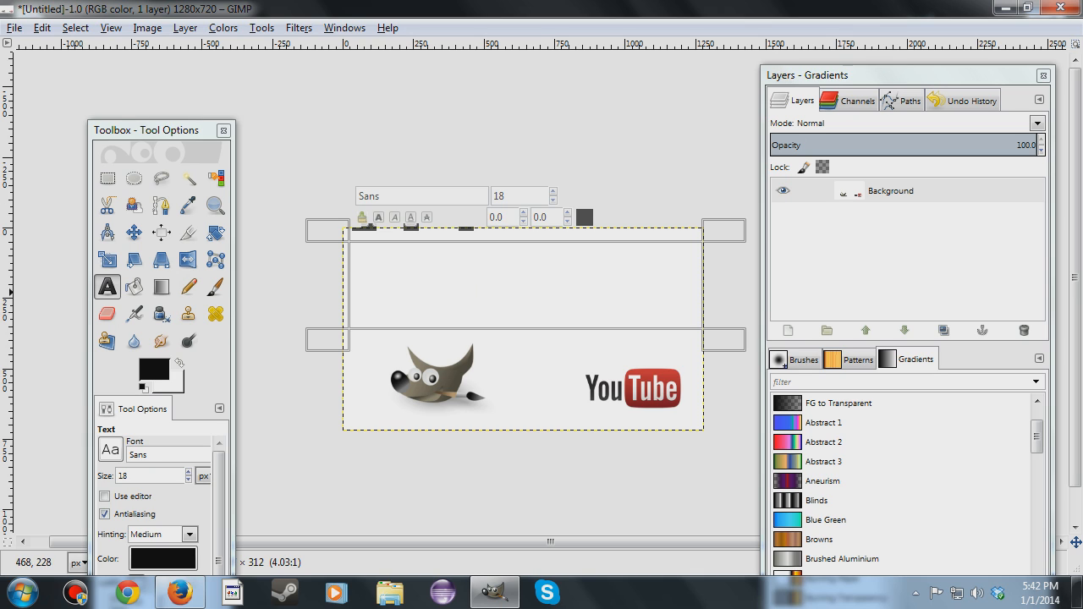
drag(343, 279, 337, 283)
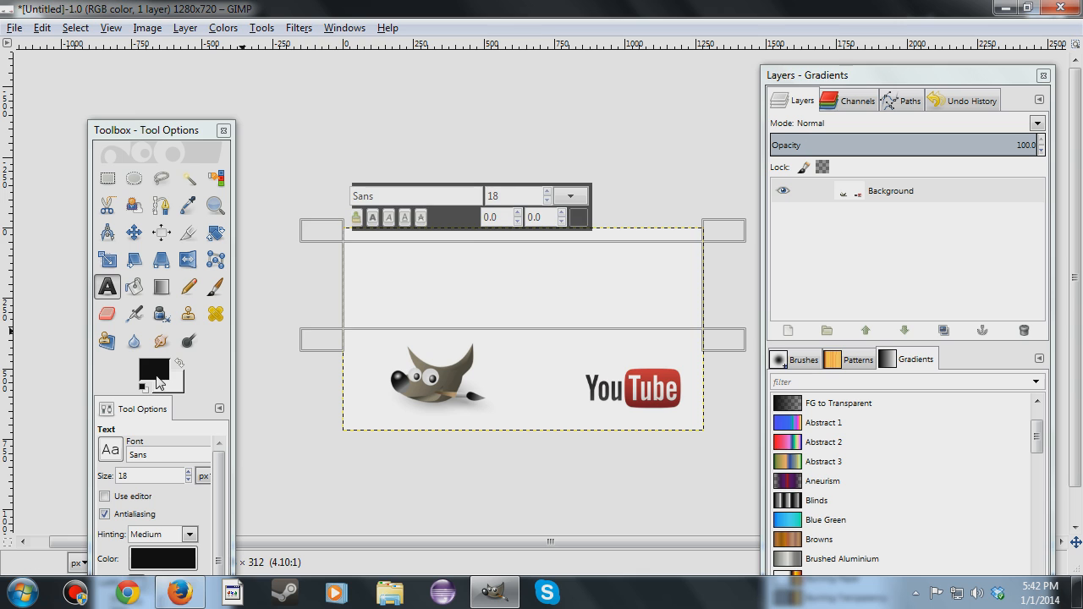
Set the text color to the bright yellow saved swatch.
click(173, 560)
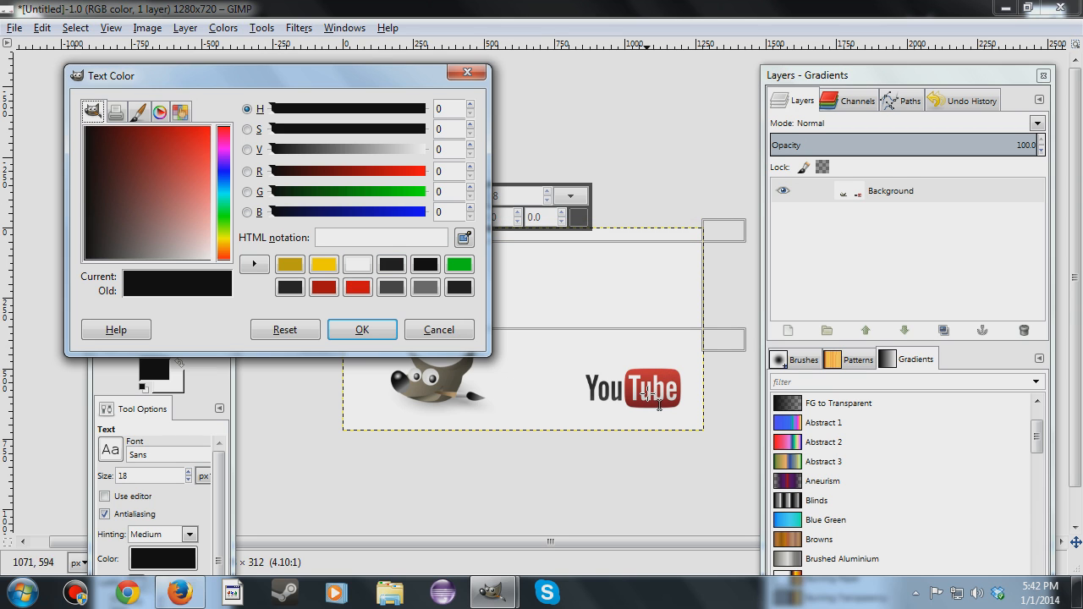
click(323, 264)
click(362, 330)
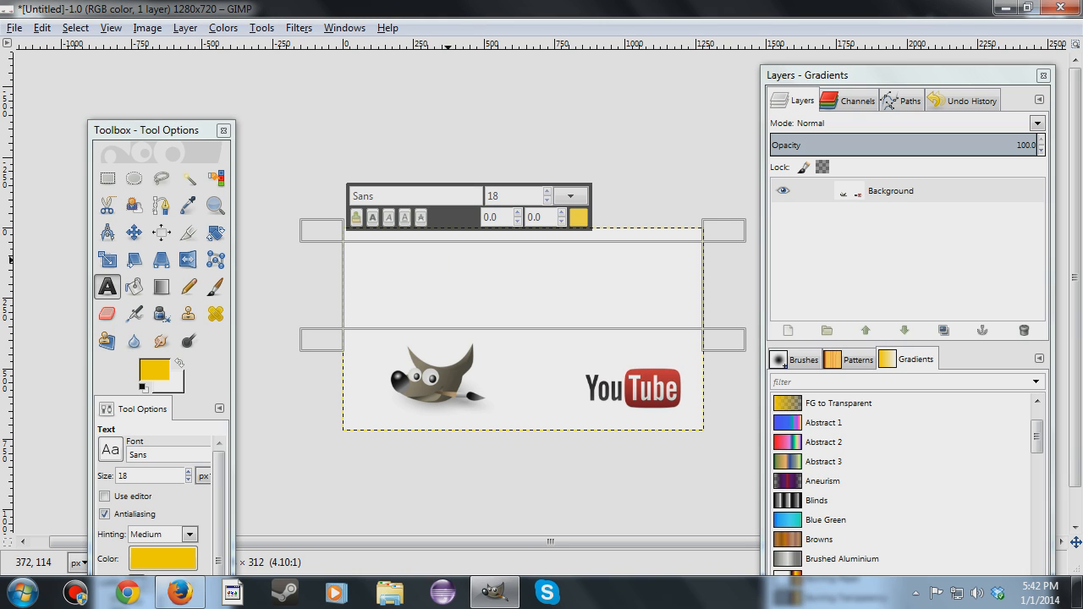
Begin the title in the yellow text box, removing the mistyped letters so only the capital T remains.
text(TUo)
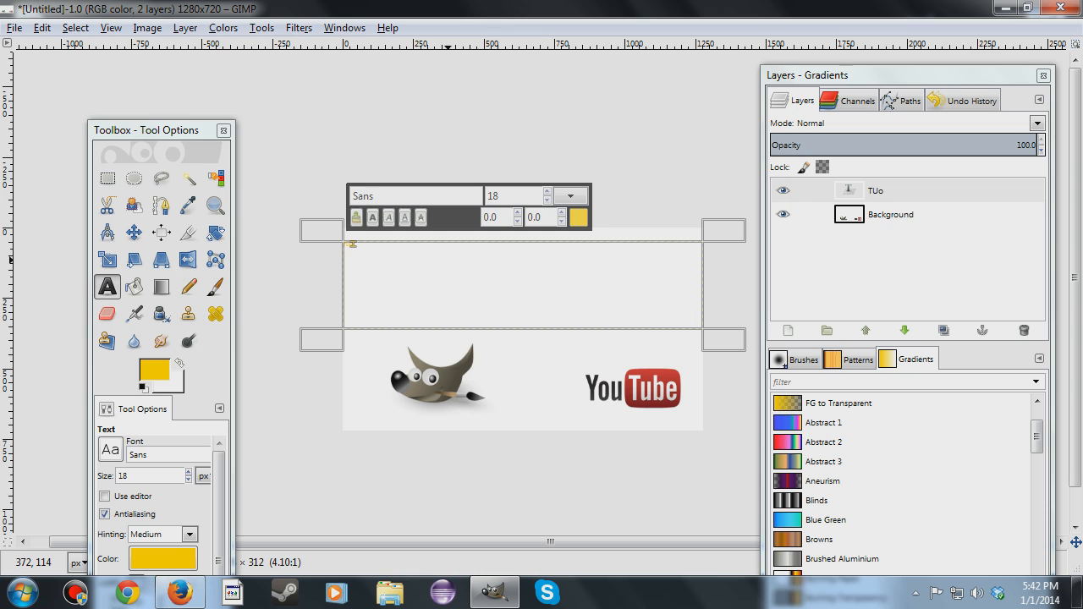
click(215, 206)
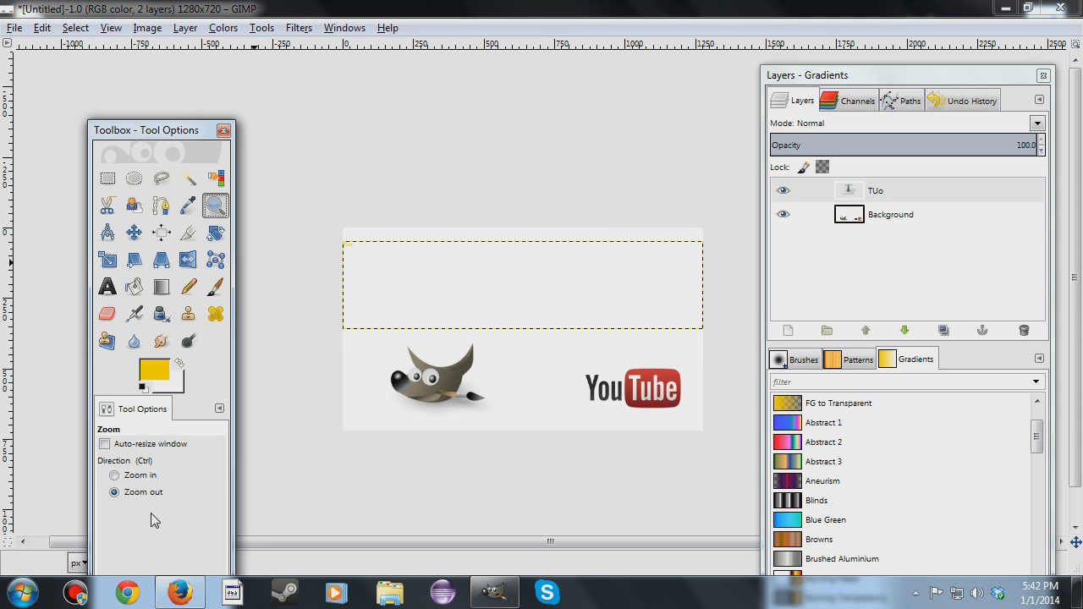
click(140, 478)
click(361, 258)
click(415, 254)
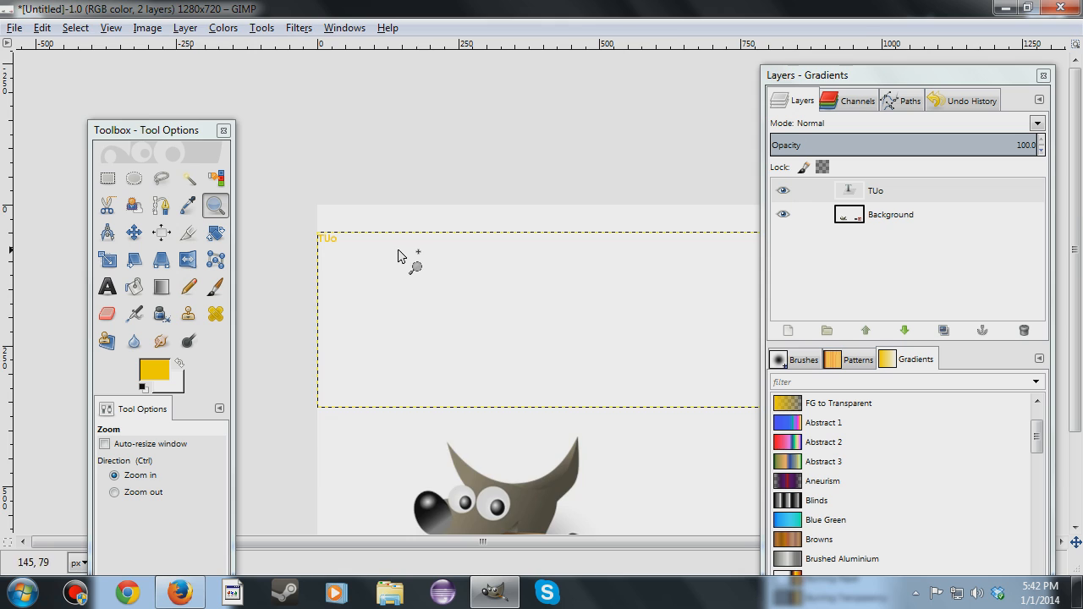
click(386, 253)
click(386, 254)
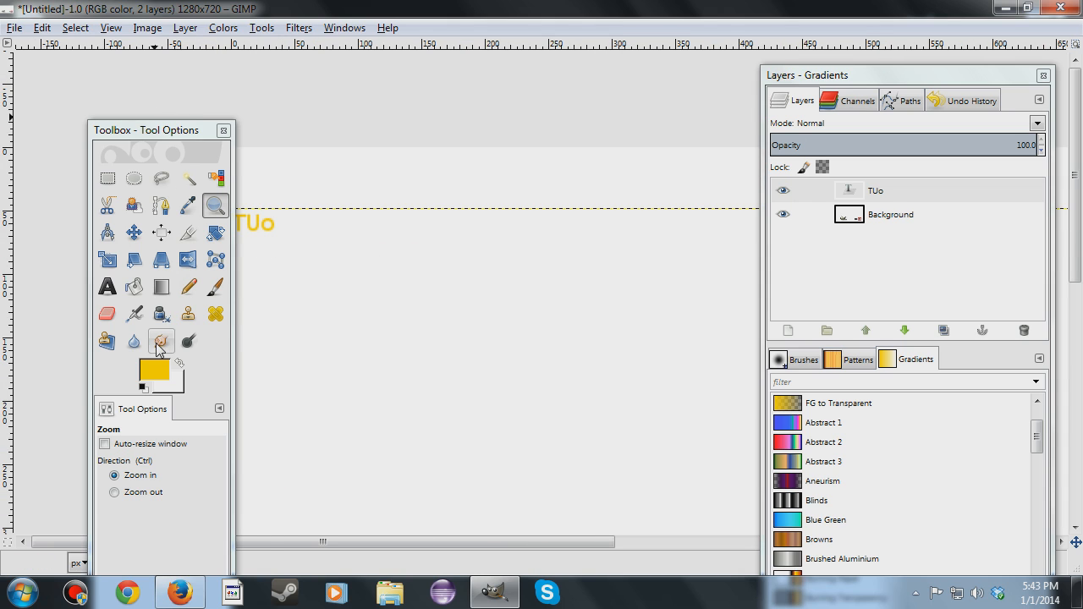
click(107, 287)
click(272, 223)
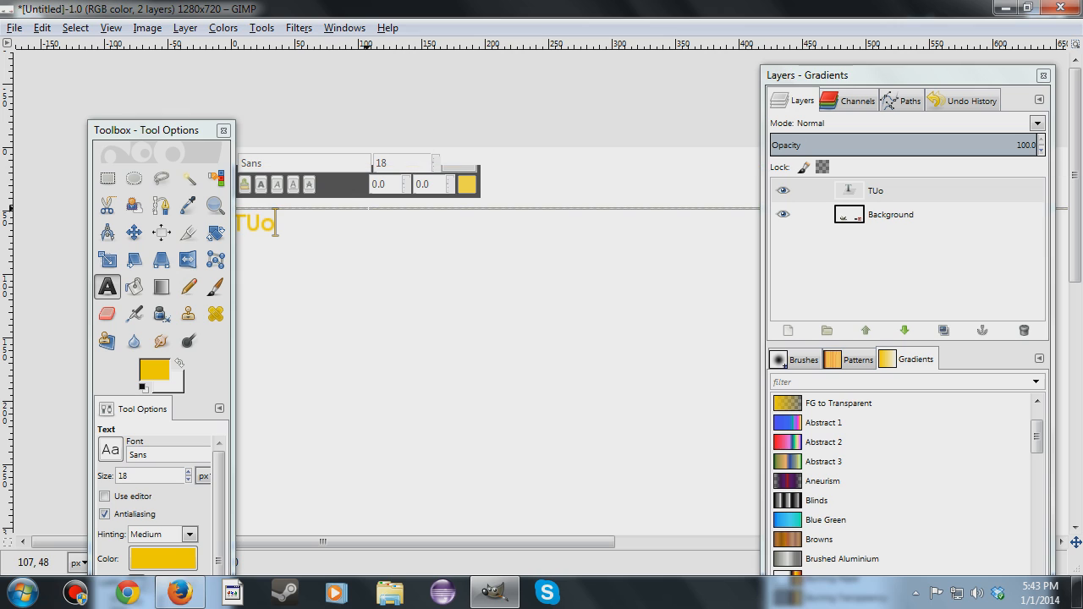
key(BackSpace)
key(BackSpace)
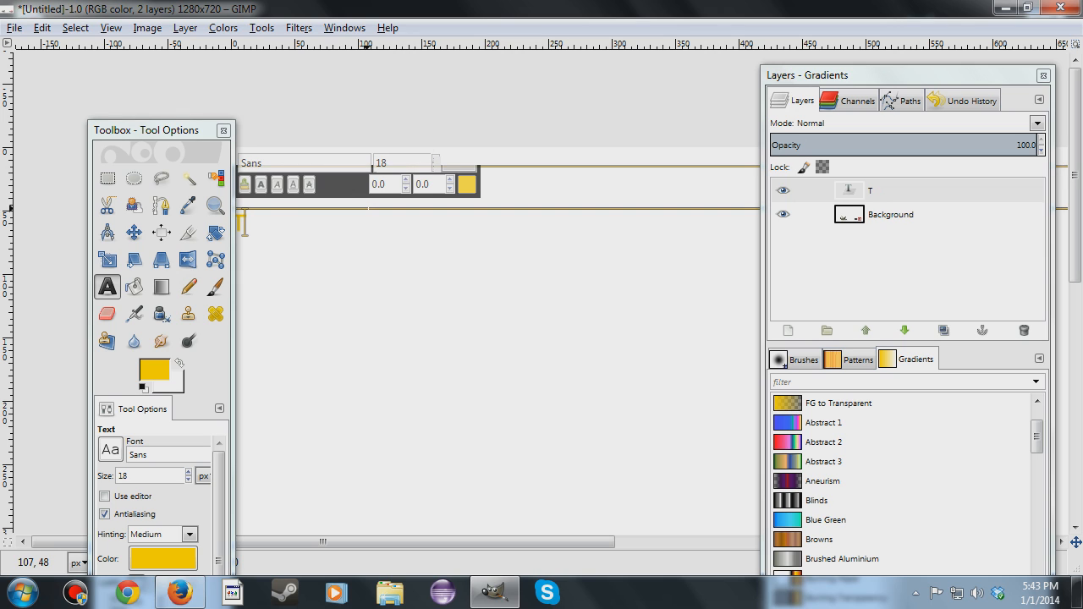
Complete the first word of the title as "Tutorial", correcting typing mistakes, and add a space after it.
text(uot)
key(BackSpace)
key(BackSpace)
text(toir)
key(BackSpace)
key(BackSpace)
text(rial )
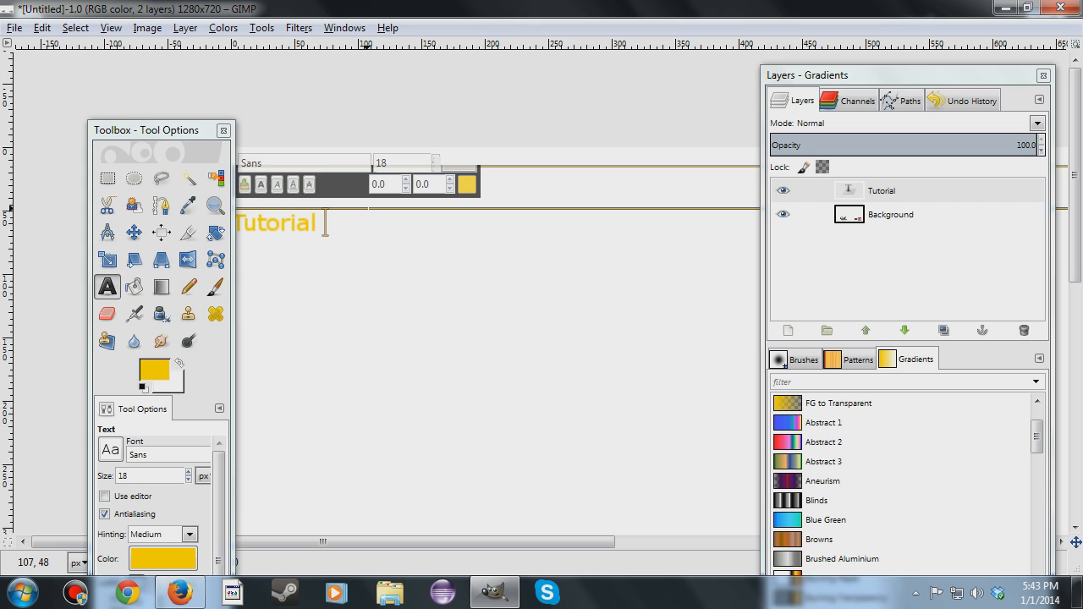
Continue the title after "Tutorial" with "- Creating Thumbnails".
text(-)
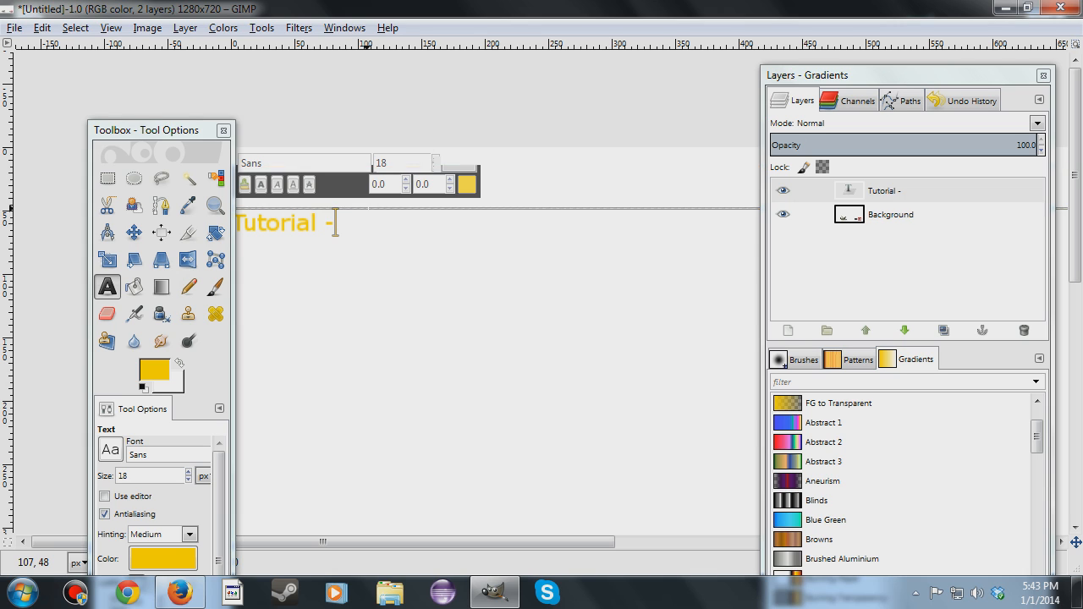
text( Creating )
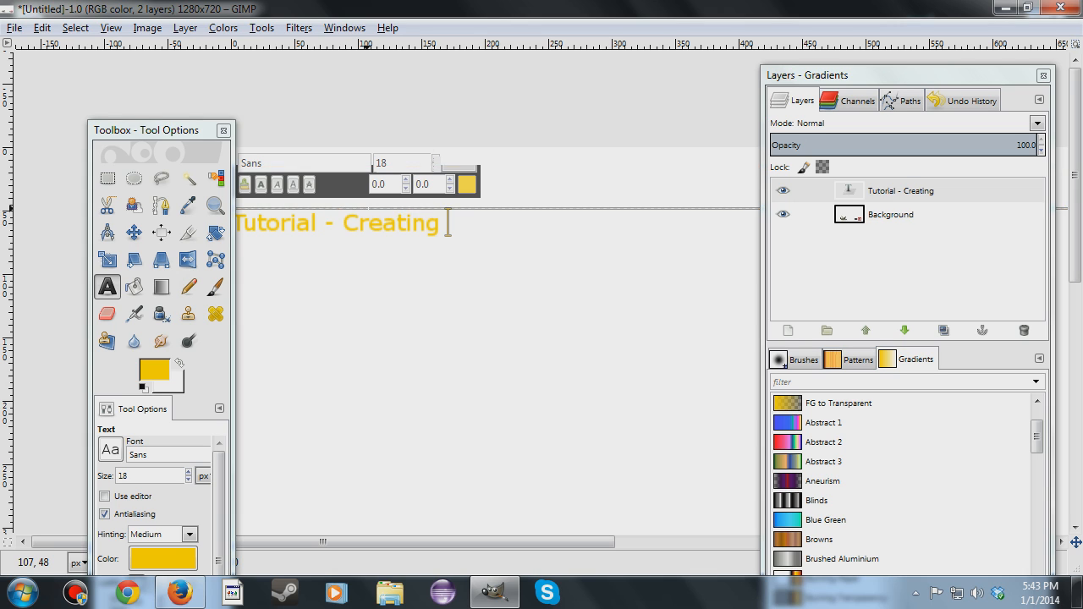
text(Thumbn)
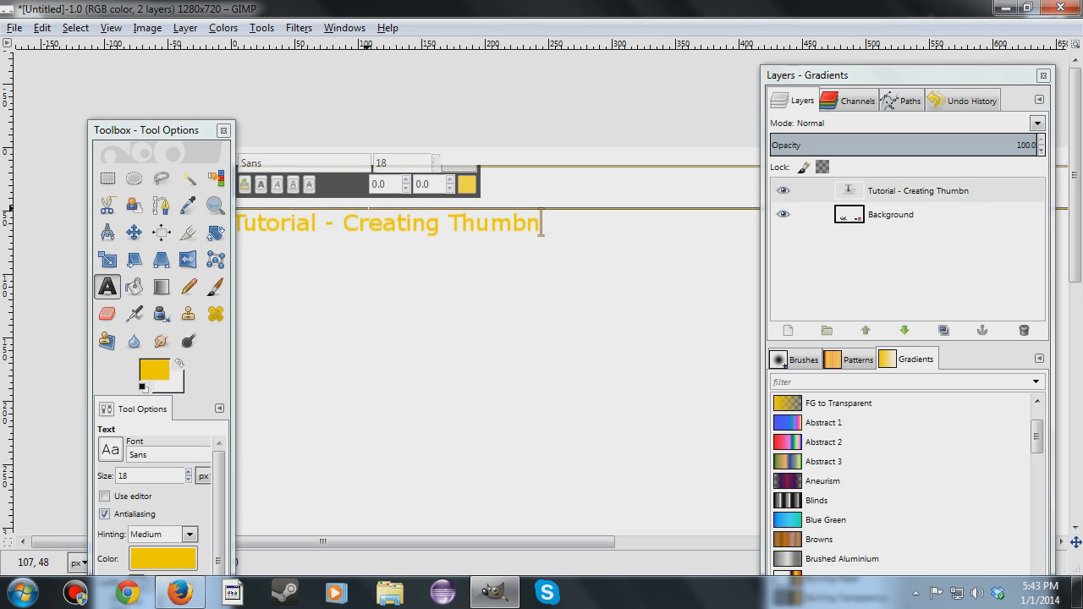
text(ails)
Select the entire title text and center it horizontally within its text box.
click(215, 206)
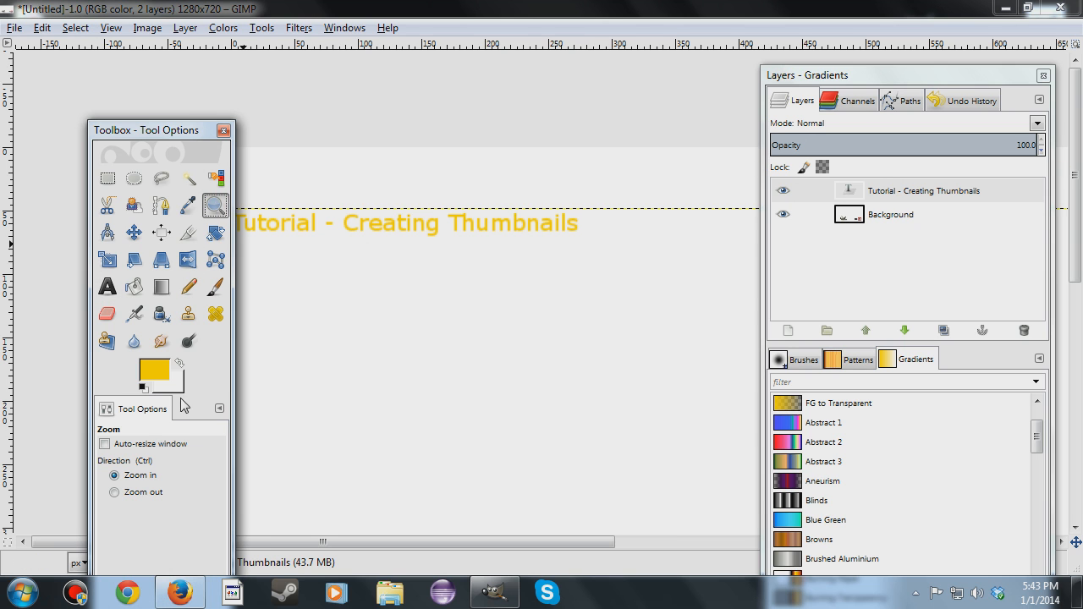
click(121, 491)
click(491, 306)
drag(128, 133, 54, 72)
click(407, 162)
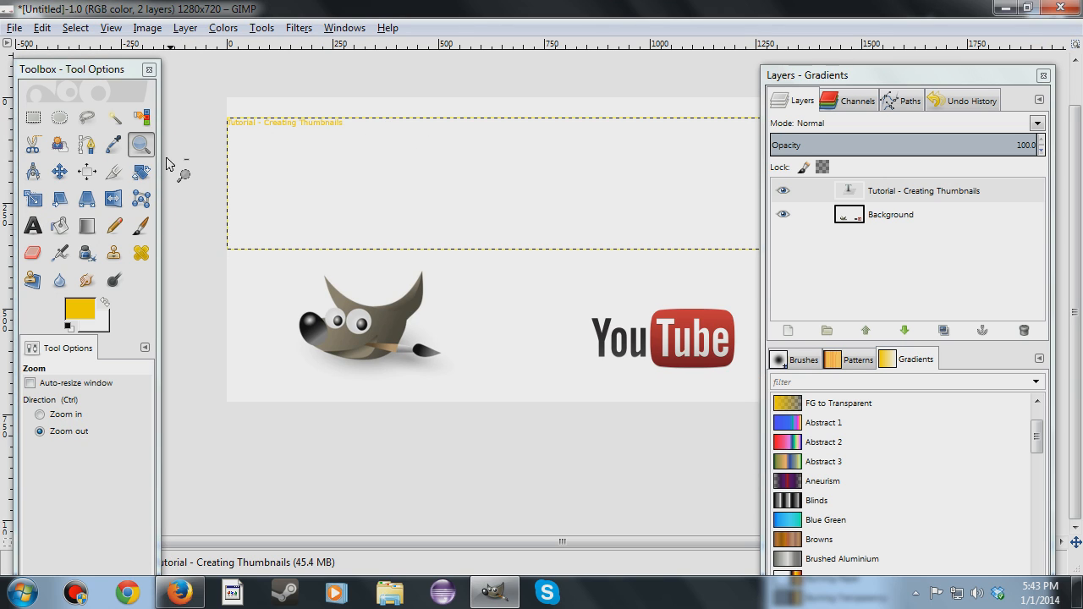
click(32, 225)
click(343, 122)
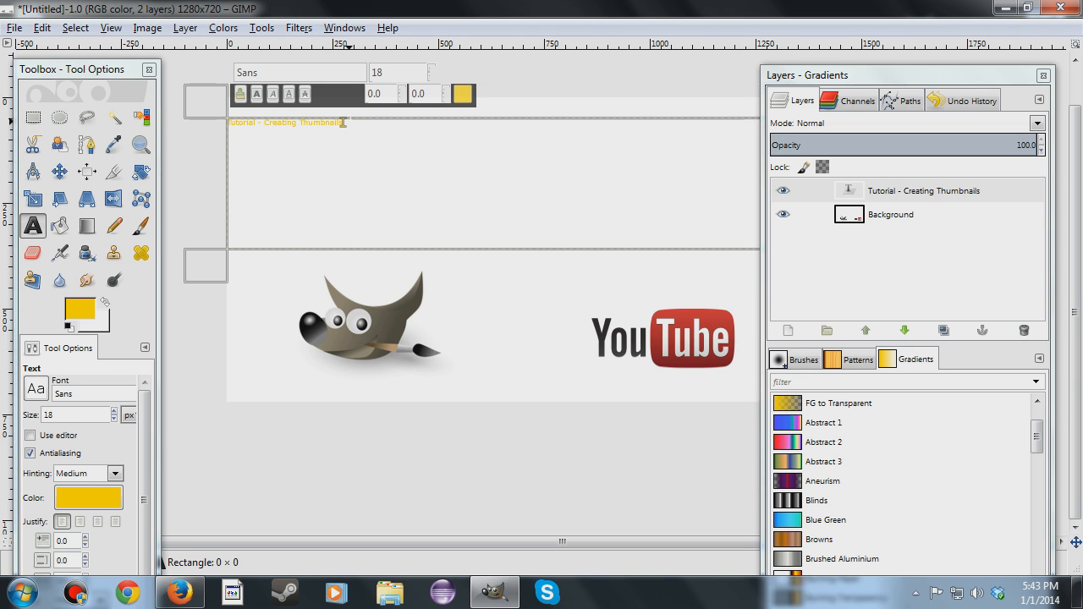
drag(343, 122, 268, 123)
drag(207, 135, 226, 123)
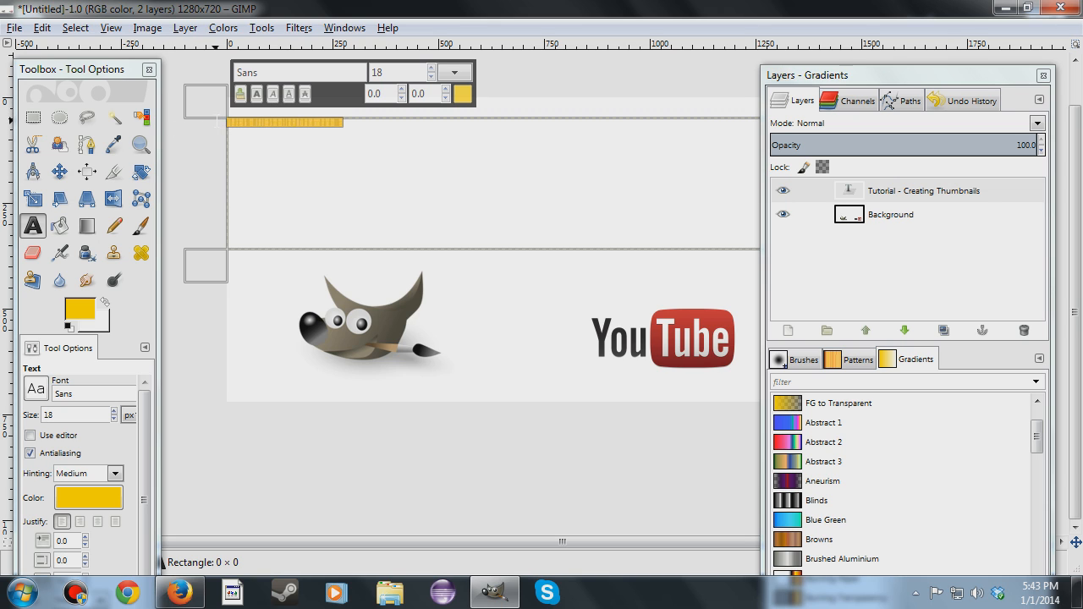
click(99, 522)
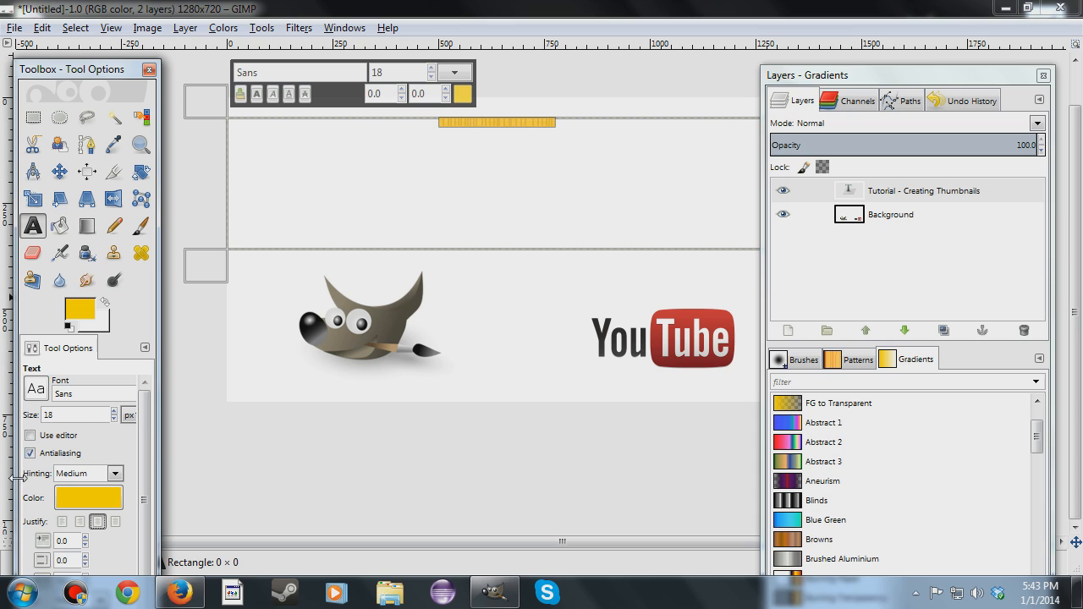
Change the selected title's font to Sans Bold and set its size to 57 px.
click(47, 386)
click(34, 159)
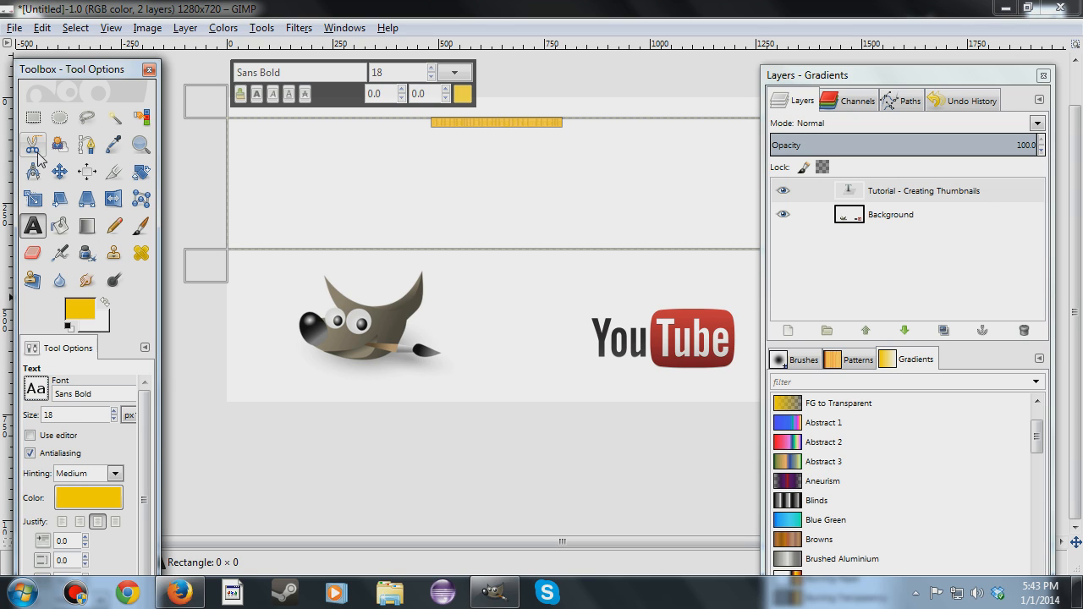
drag(115, 412, 115, 411)
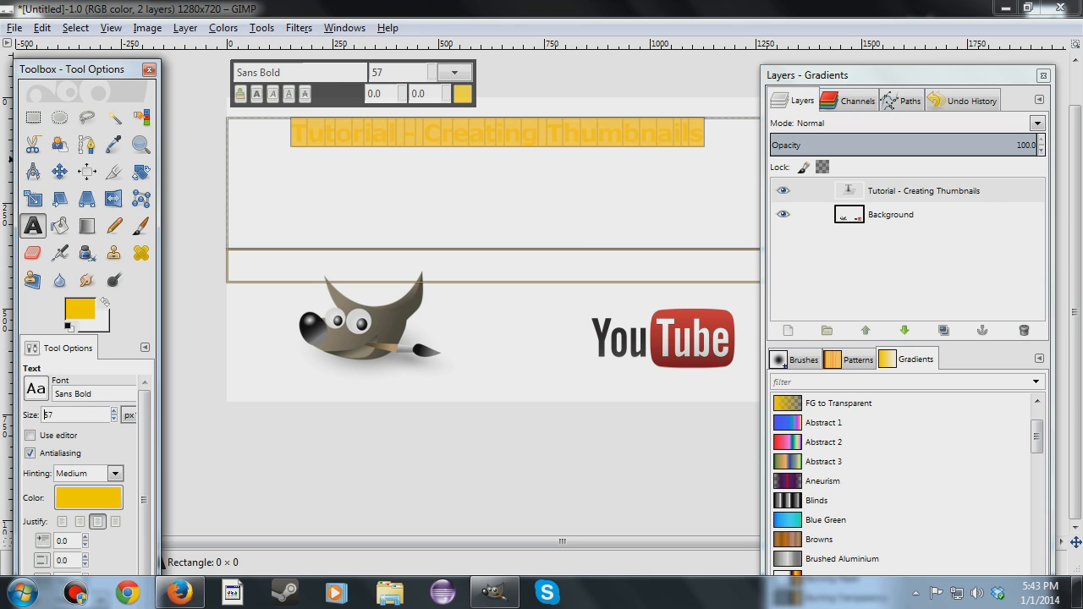
Reselect the whole title, enlarge it to 119 px with the Layers dock moved clear of the canvas, and finish editing the text.
click(424, 133)
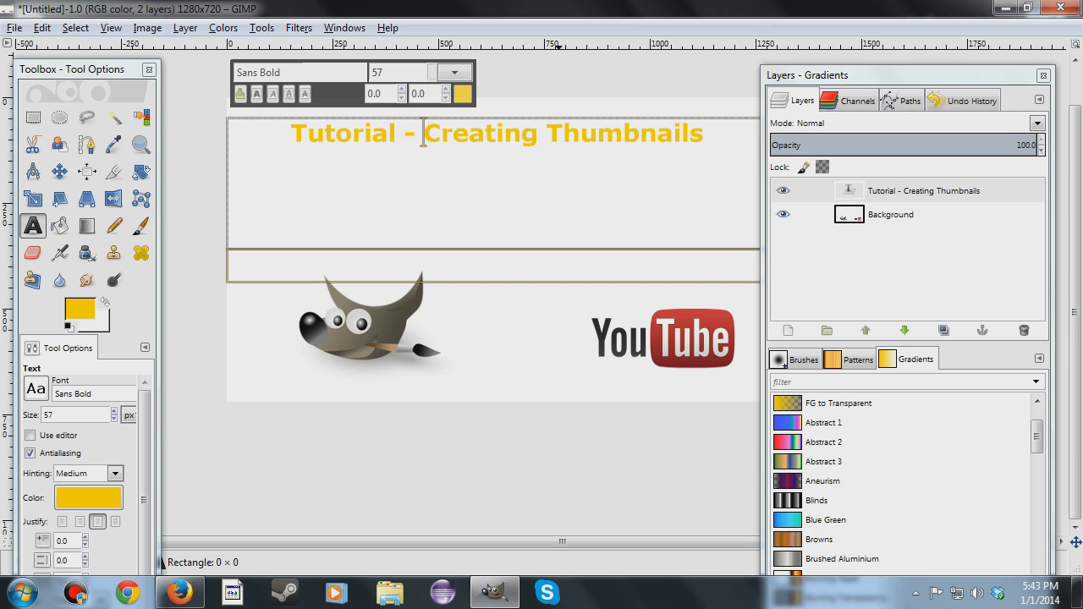
drag(706, 133, 290, 133)
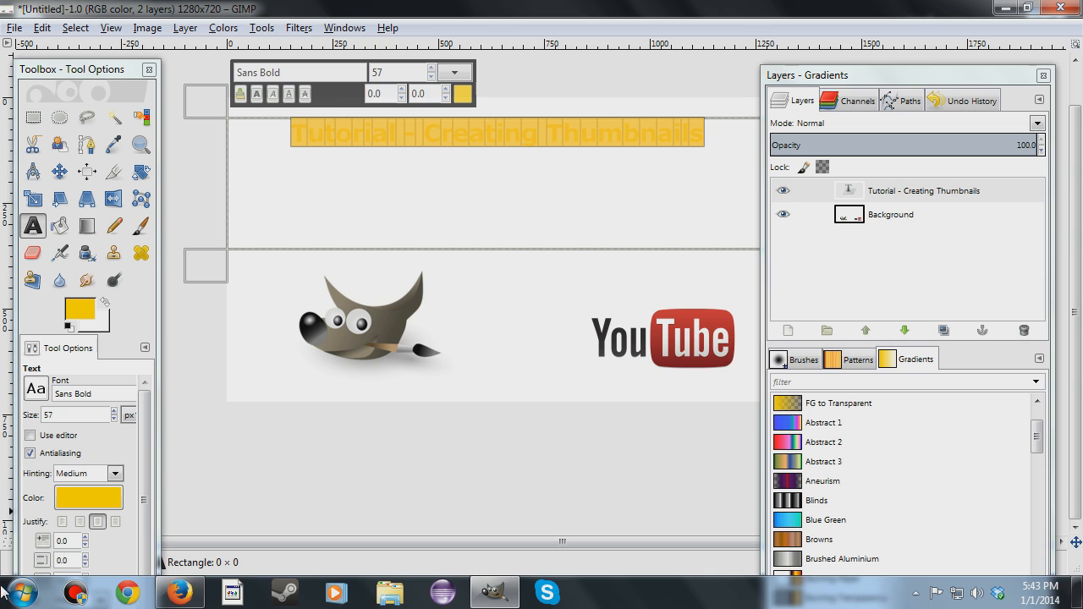
click(113, 411)
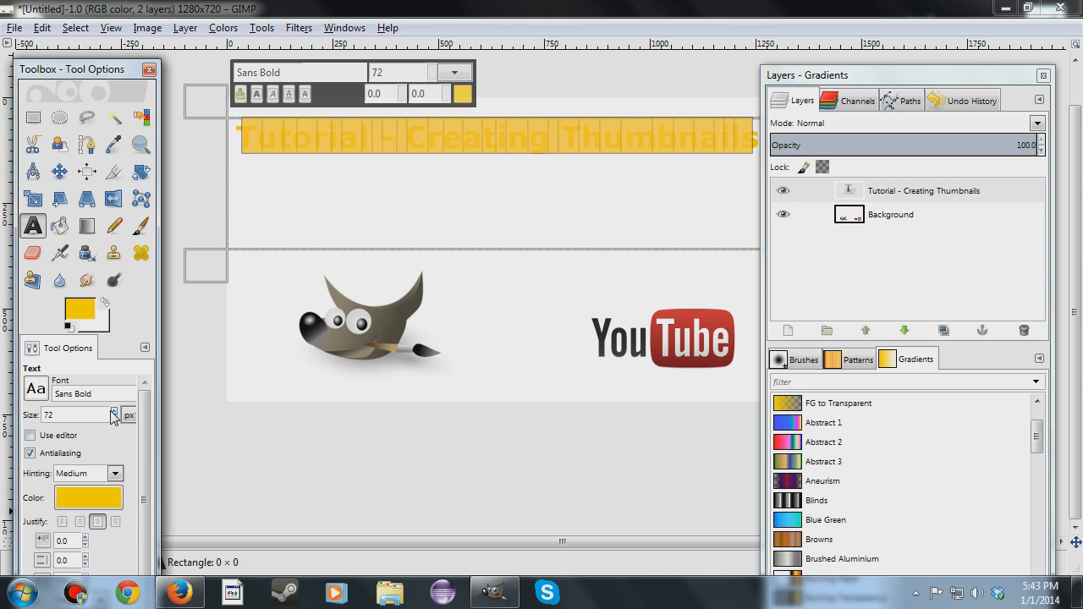
drag(113, 415, 114, 414)
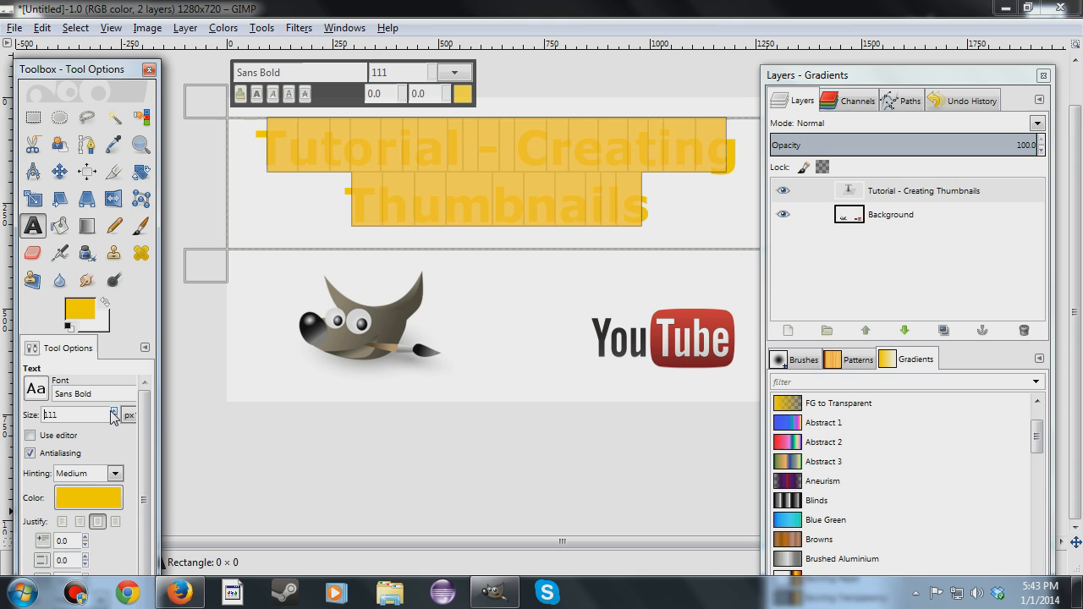
drag(951, 82, 1082, 87)
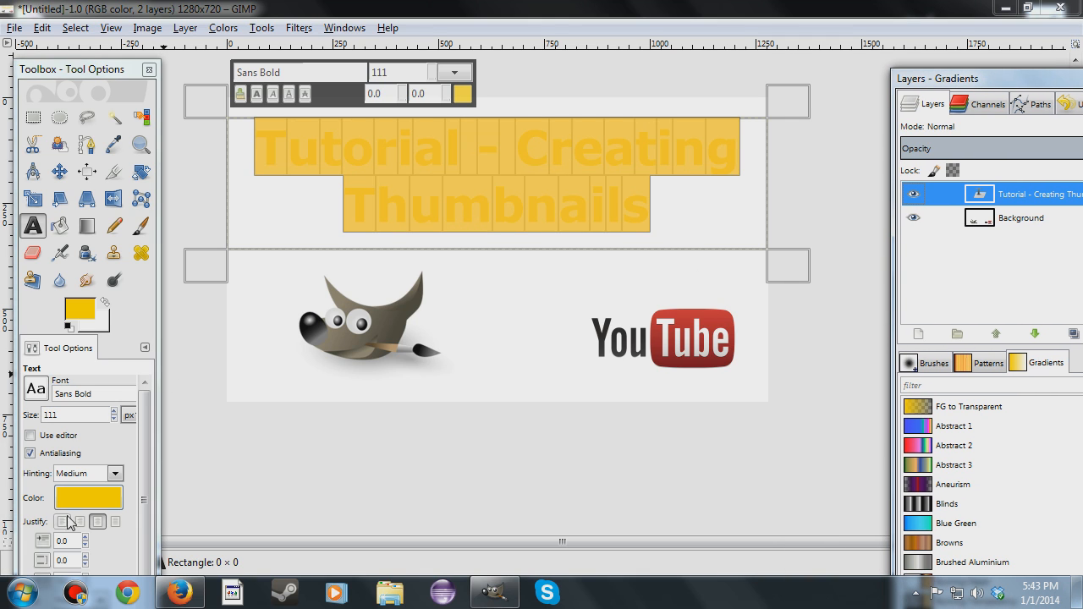
drag(115, 409, 115, 409)
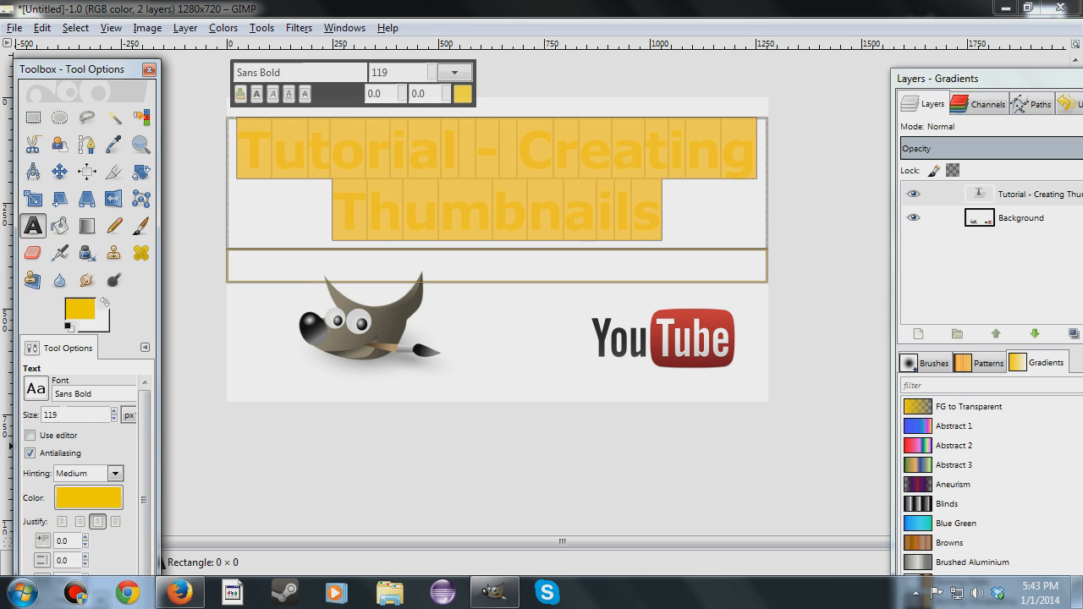
click(32, 117)
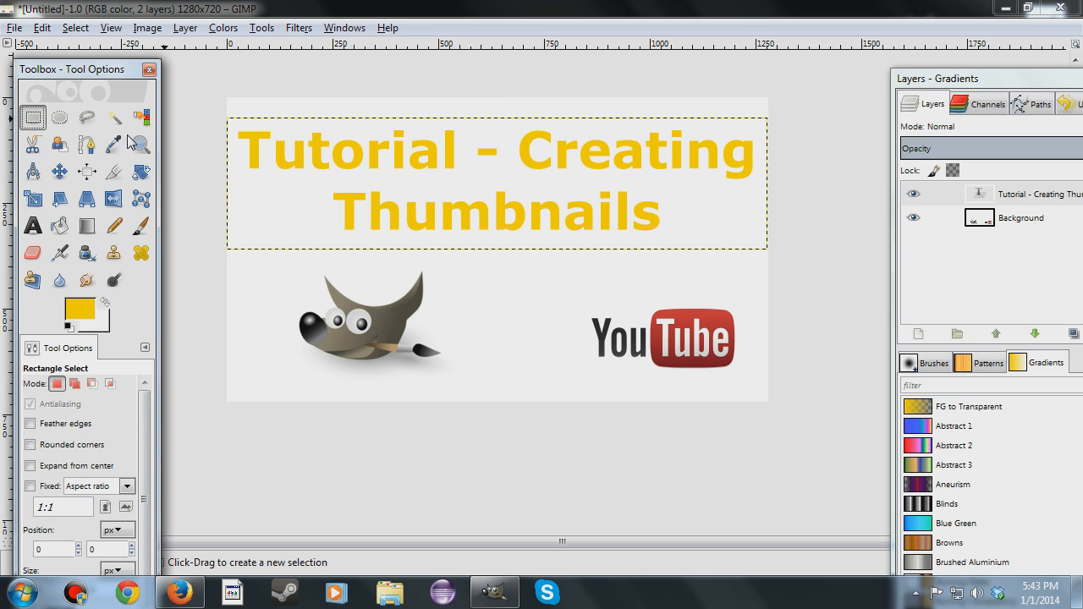